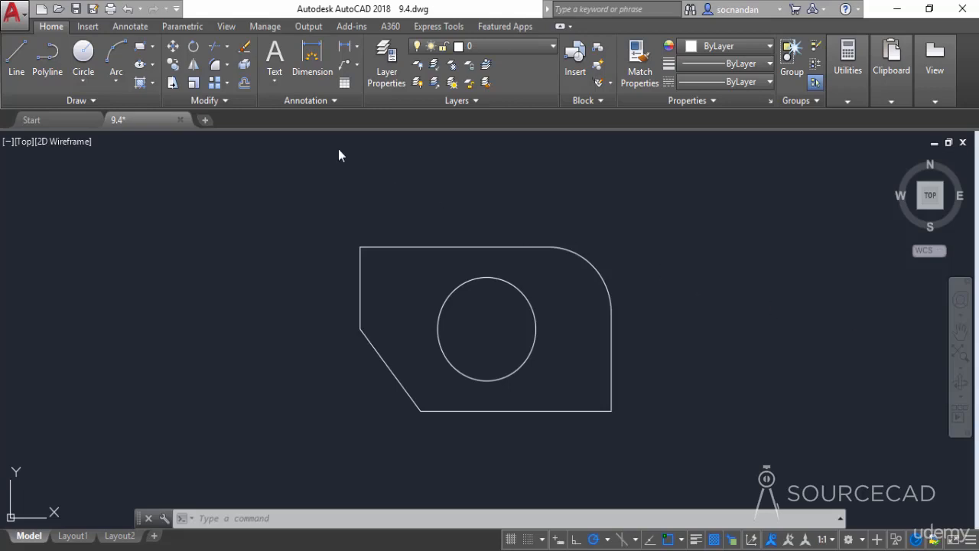
# - Open the Dimension Style Manager from the annotation tools and reposition its dialog slightly
pyautogui.click(126, 32)
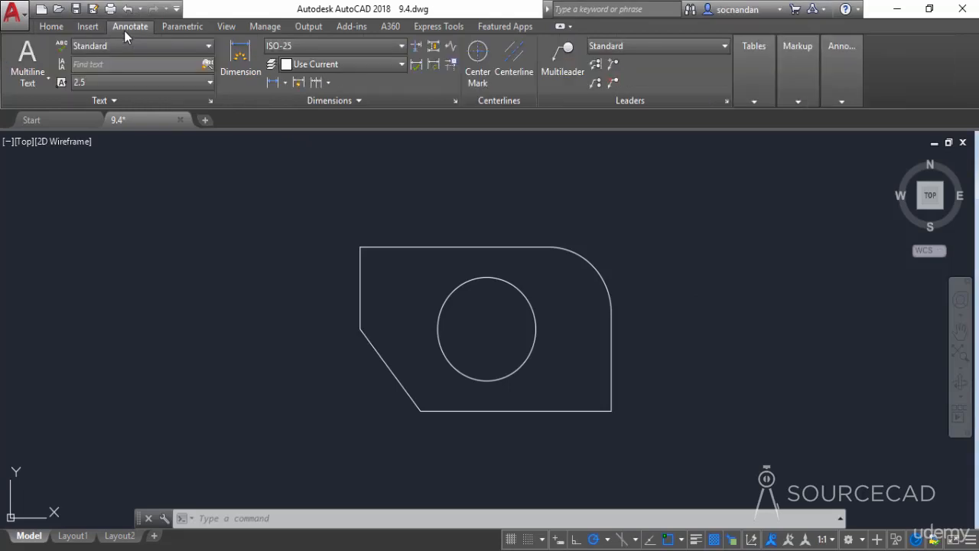
pyautogui.click(380, 47)
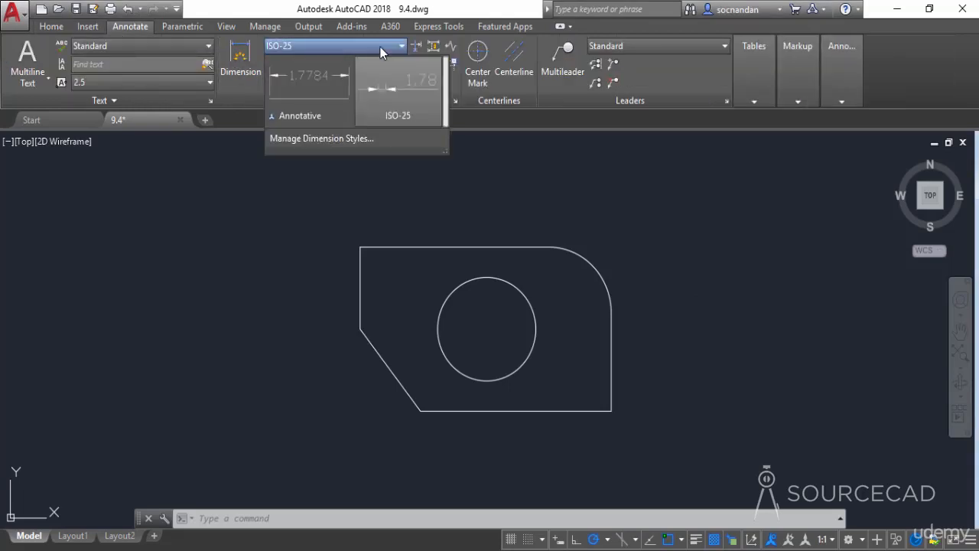
pyautogui.click(345, 140)
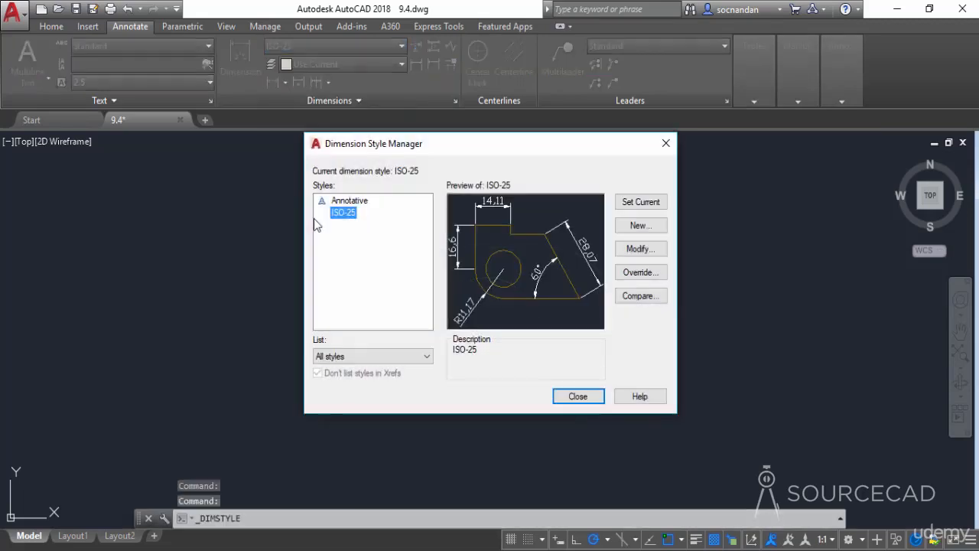
pyautogui.moveTo(462, 152); pyautogui.dragTo(445, 156)
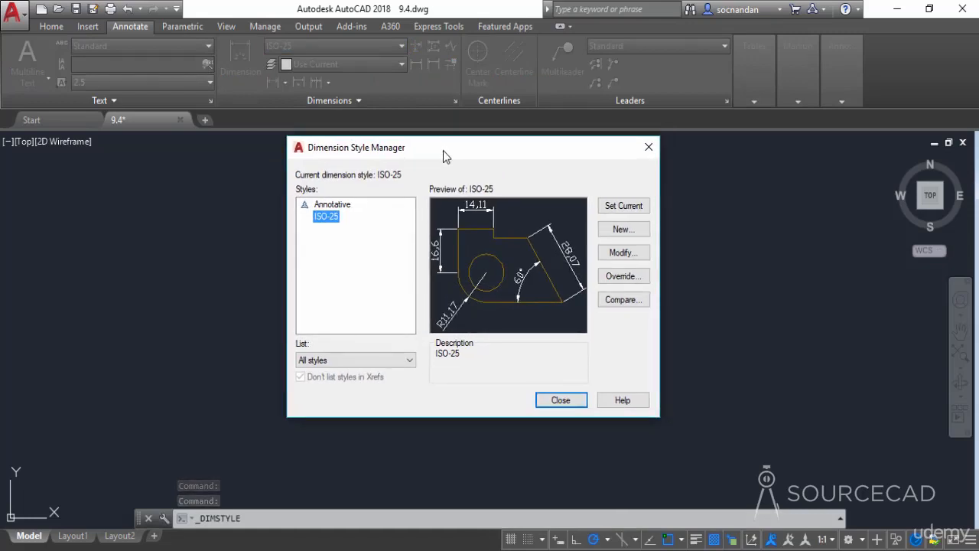
# - Compare the previews and descriptions of the Annotative and ISO-25 dimension styles
pyautogui.click(332, 205)
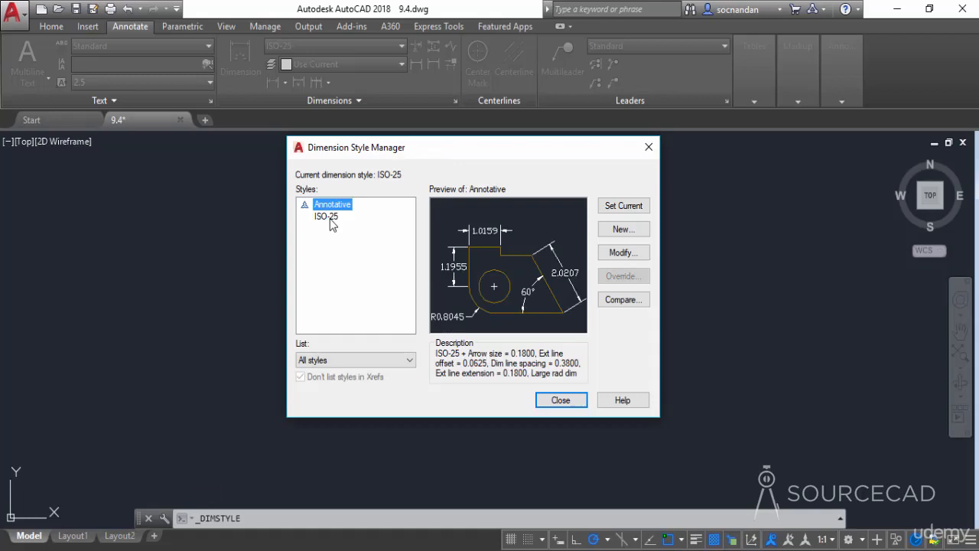
pyautogui.click(328, 218)
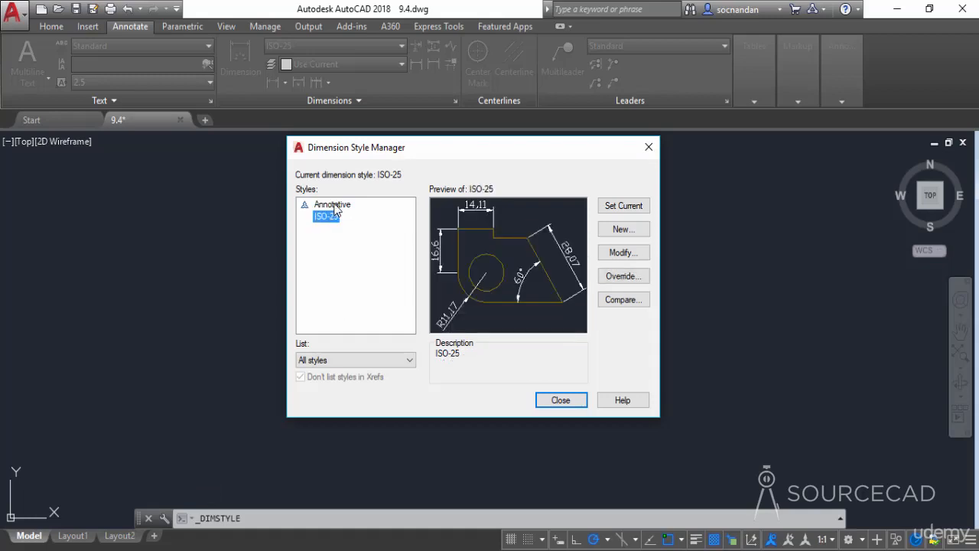
pyautogui.click(333, 206)
pyautogui.click(335, 218)
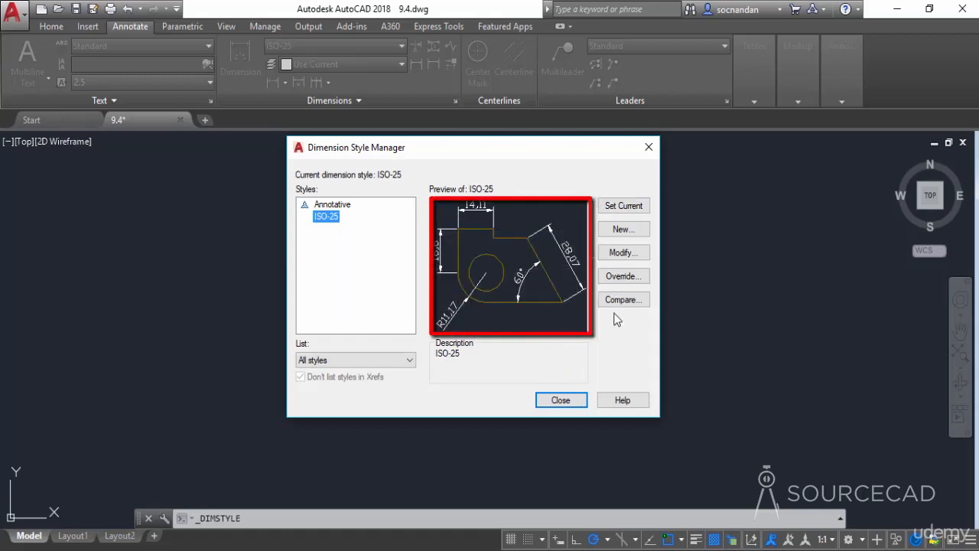
pyautogui.click(316, 207)
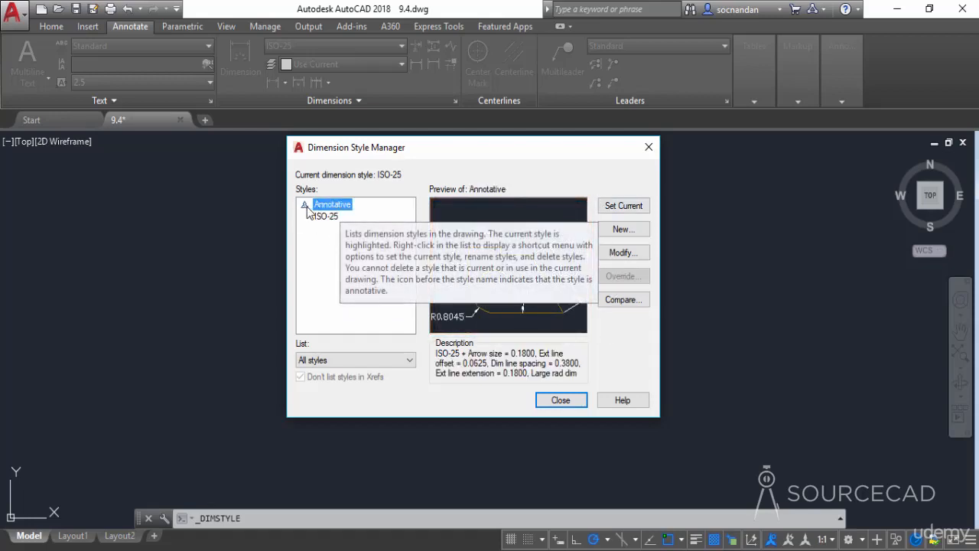
pyautogui.click(325, 218)
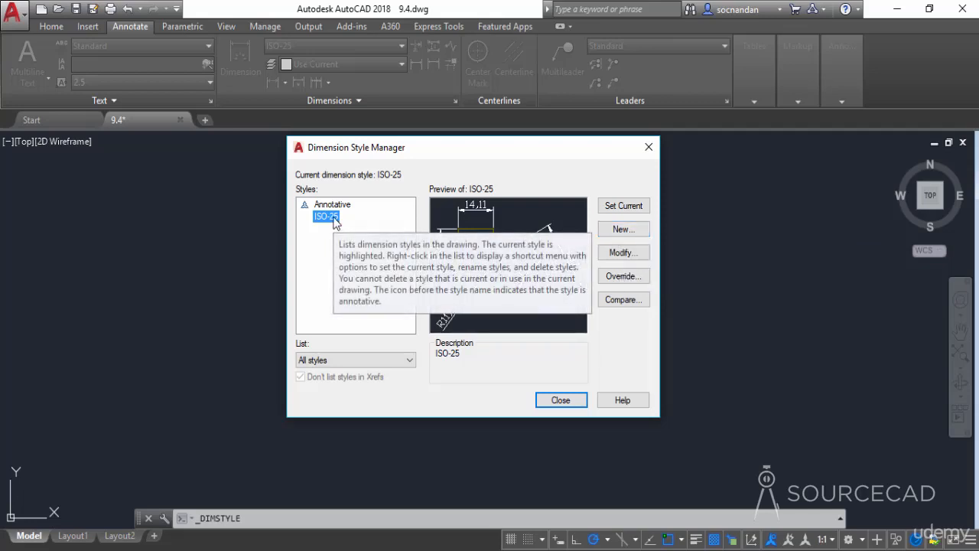
# - Create a new non-annotative dimension style named "Our Dim Style" based on ISO-25 for all dimensions, and continue to its settings
pyautogui.click(613, 231)
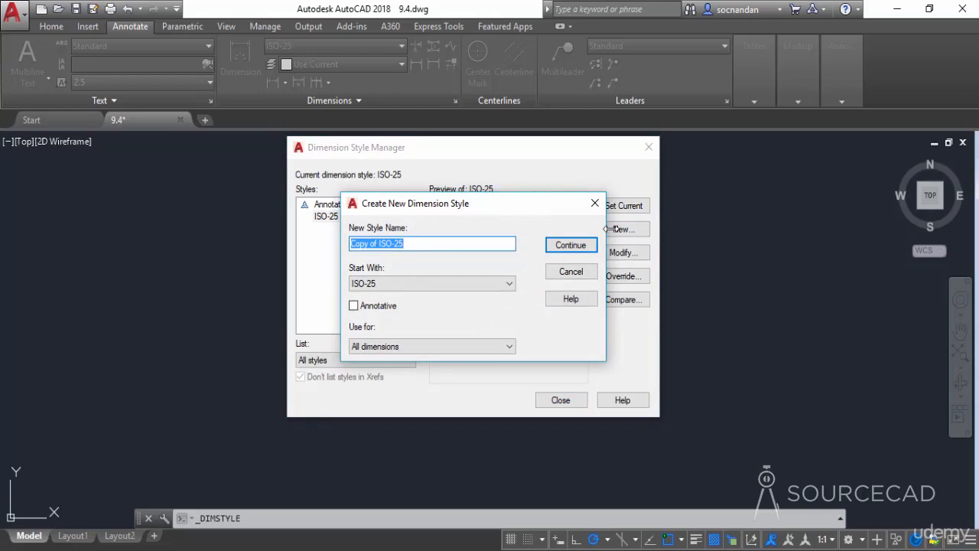
pyautogui.write('Our Dim Style')
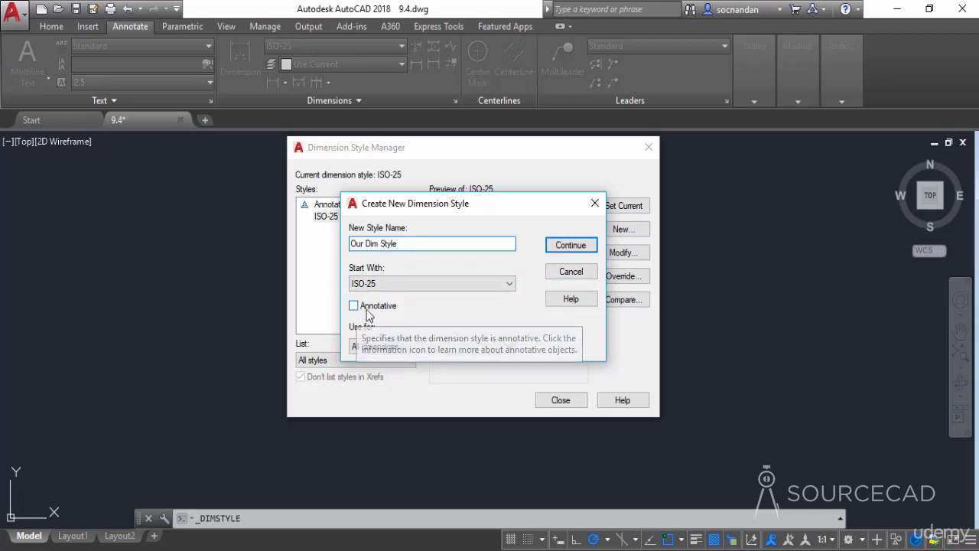
pyautogui.click(572, 246)
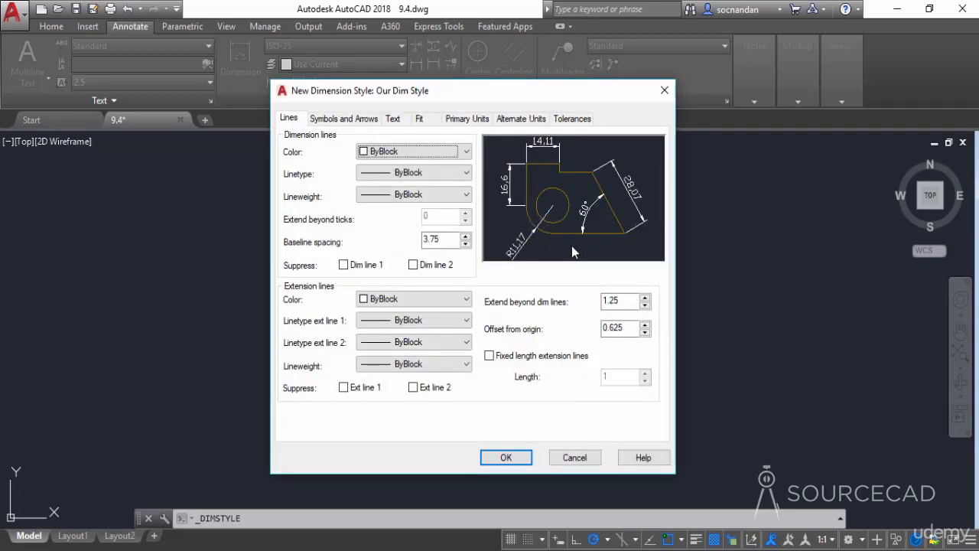
# - Look through every settings category of the new dimension style, from lines and arrows to alternate units and tolerances
pyautogui.click(294, 121)
pyautogui.click(335, 121)
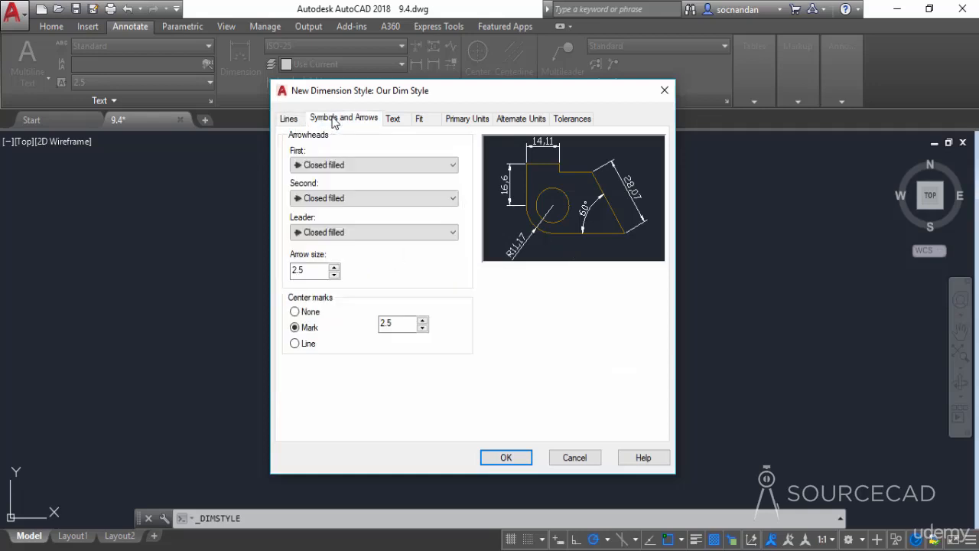
pyautogui.click(395, 121)
pyautogui.click(418, 120)
pyautogui.click(461, 121)
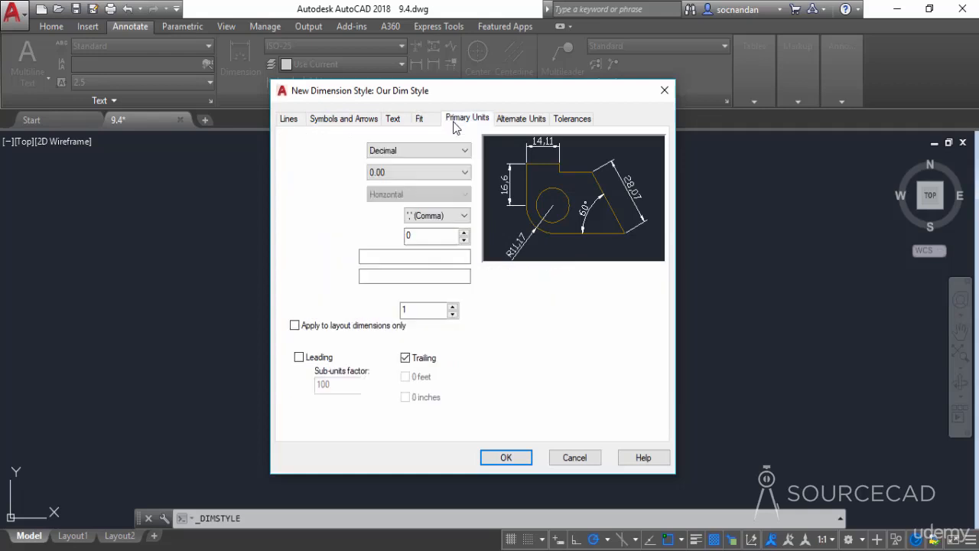
pyautogui.click(514, 120)
pyautogui.click(573, 120)
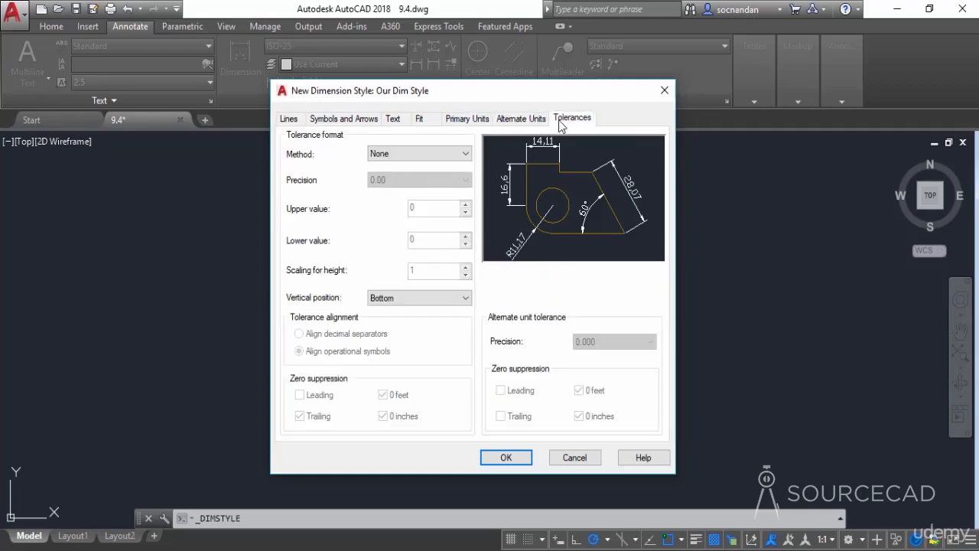
# - Set the dimension line color of Our Dim Style to Red
pyautogui.click(297, 123)
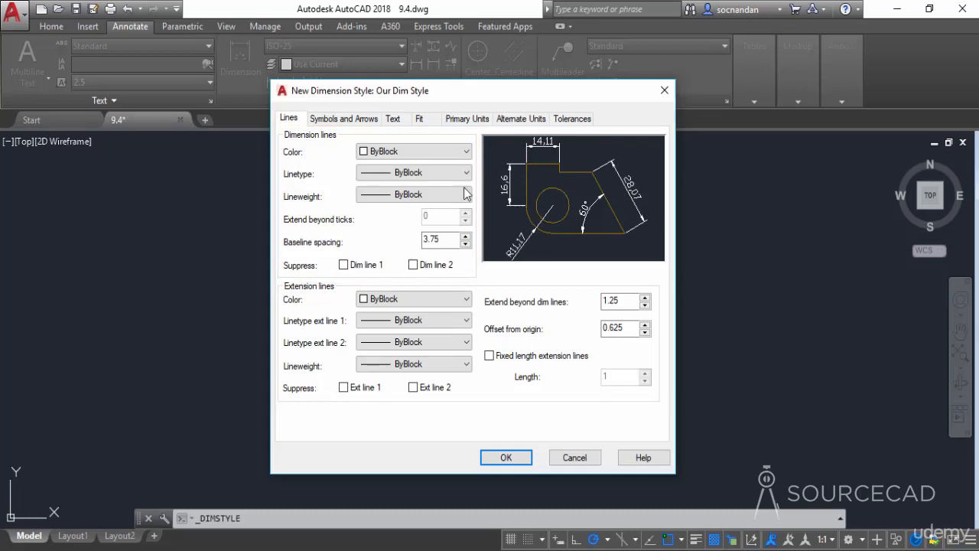
pyautogui.click(417, 152)
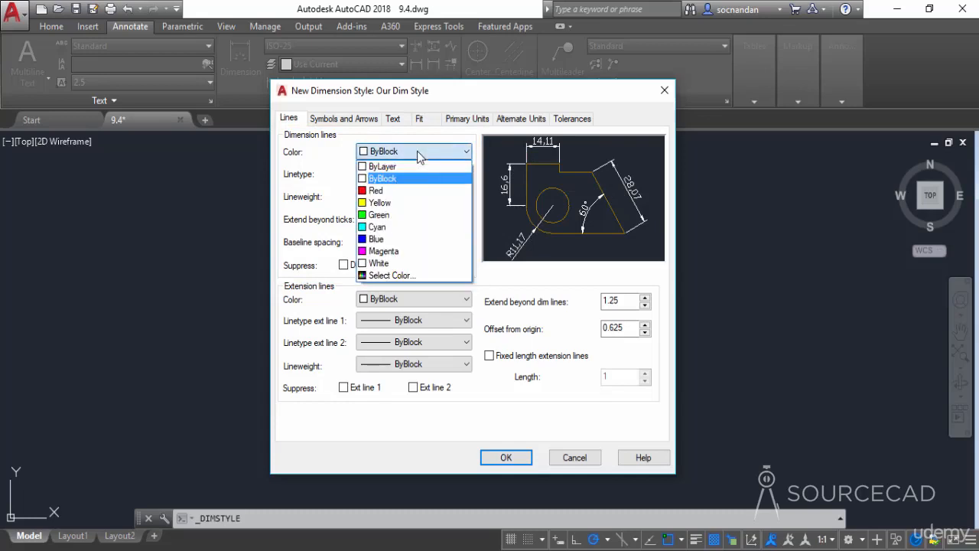
pyautogui.click(423, 190)
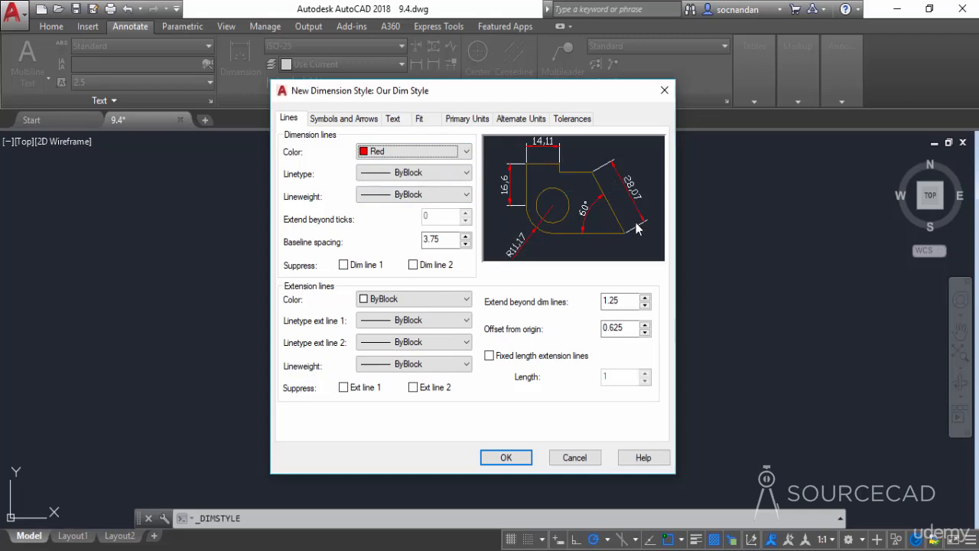
pyautogui.click(442, 175)
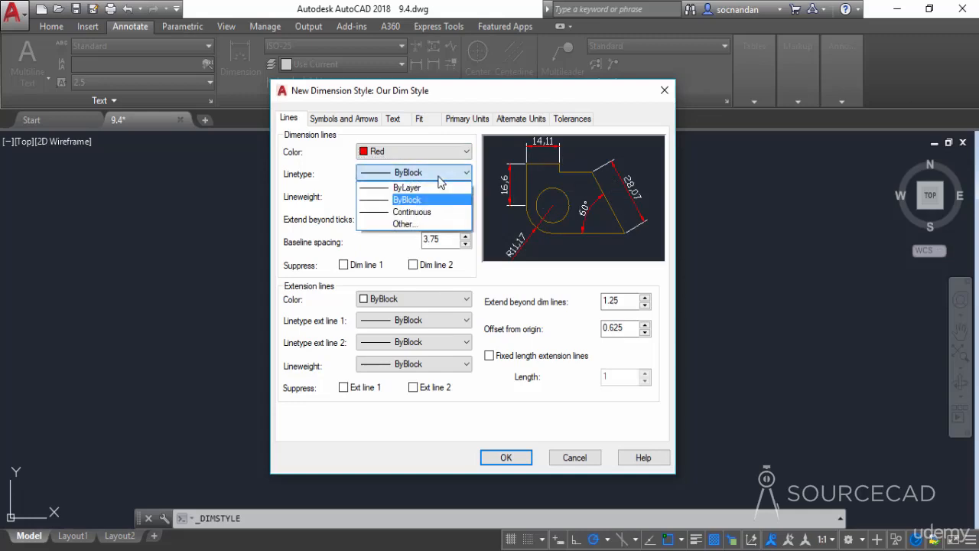
pyautogui.click(440, 176)
pyautogui.click(422, 196)
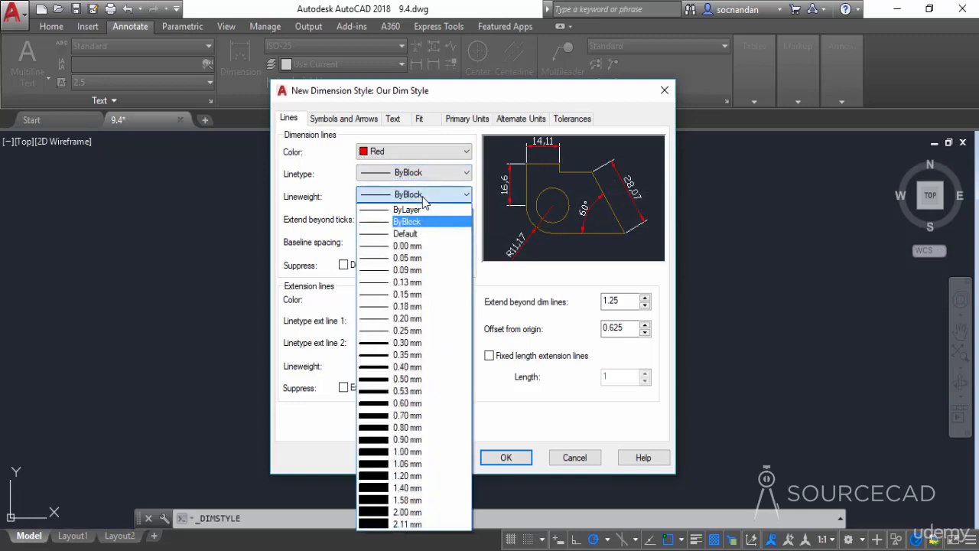
pyautogui.click(424, 198)
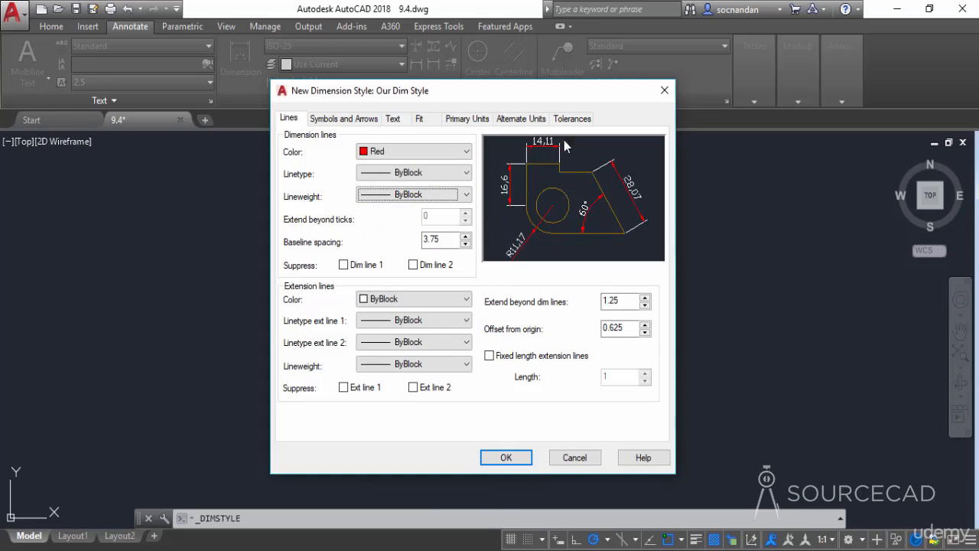
# - Set the extension line color to Green, and toggle suppression of extension line 1 on and back off
pyautogui.click(423, 301)
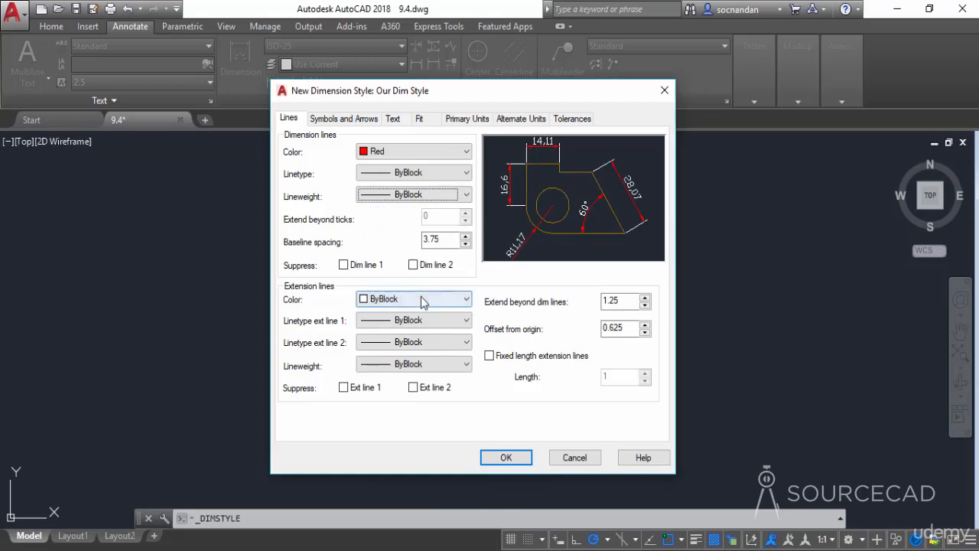
pyautogui.click(405, 367)
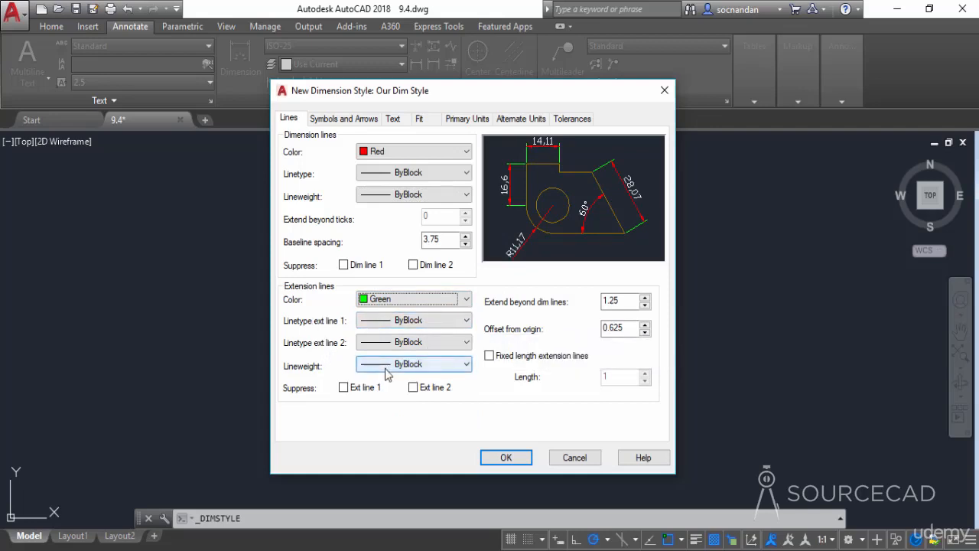
pyautogui.click(343, 388)
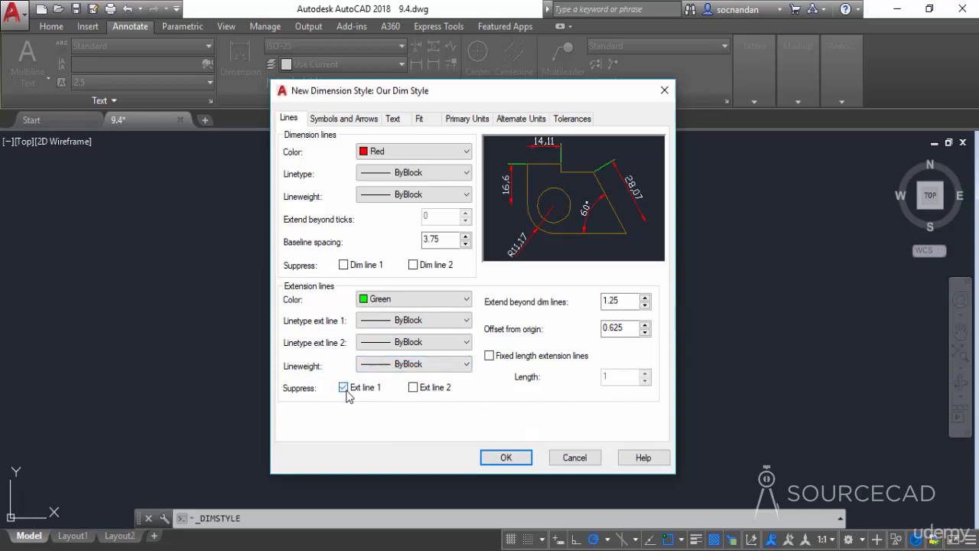
pyautogui.click(344, 388)
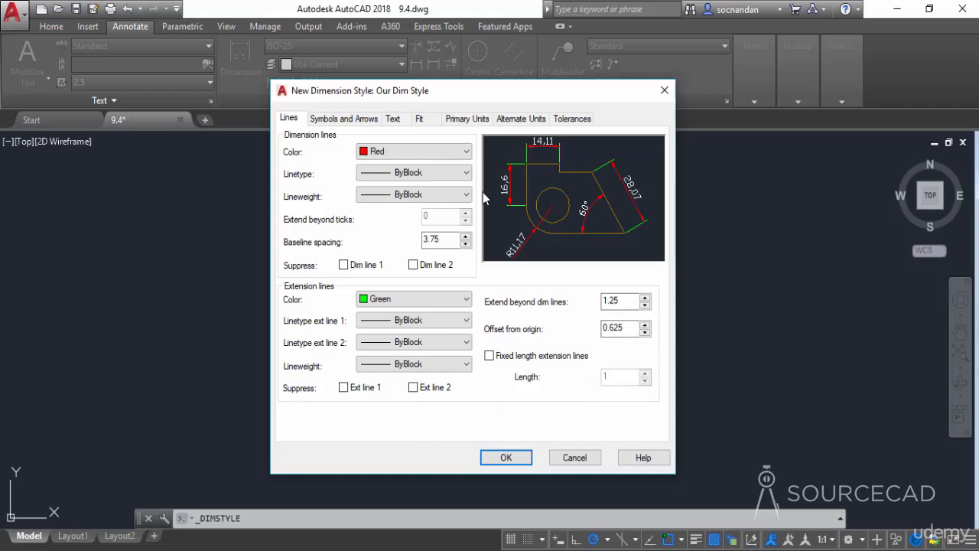
# - Set the first arrowhead of the new dimension style to Architectural tick so the second one follows it
pyautogui.click(372, 122)
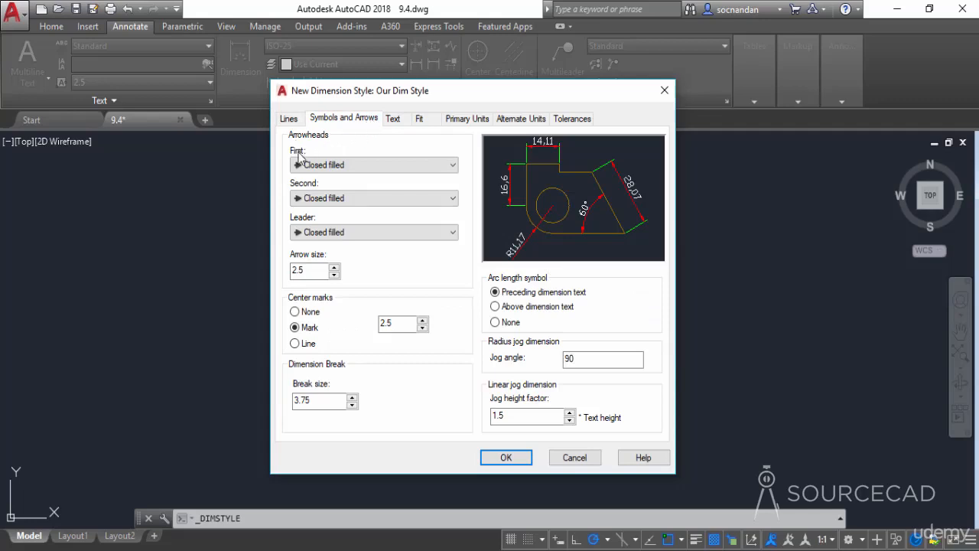
pyautogui.click(341, 165)
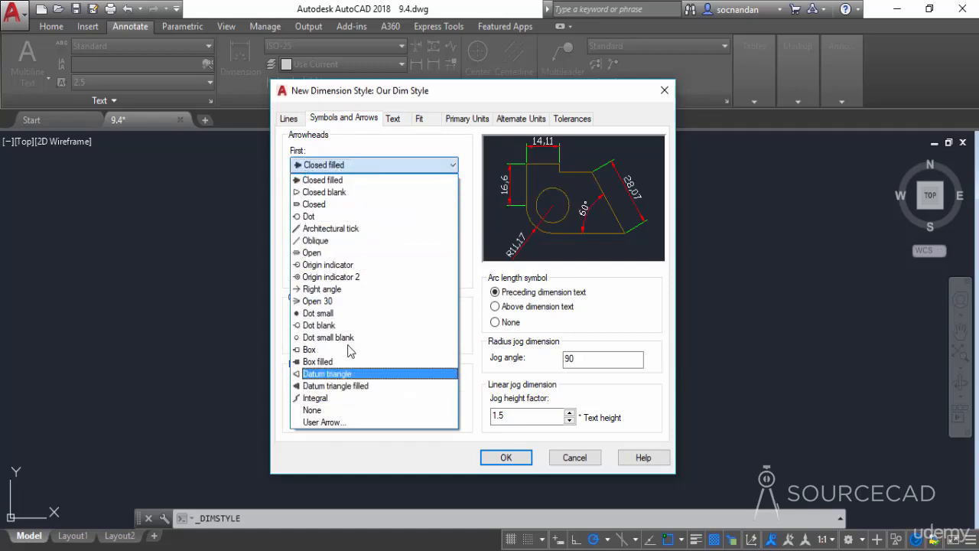
pyautogui.click(359, 229)
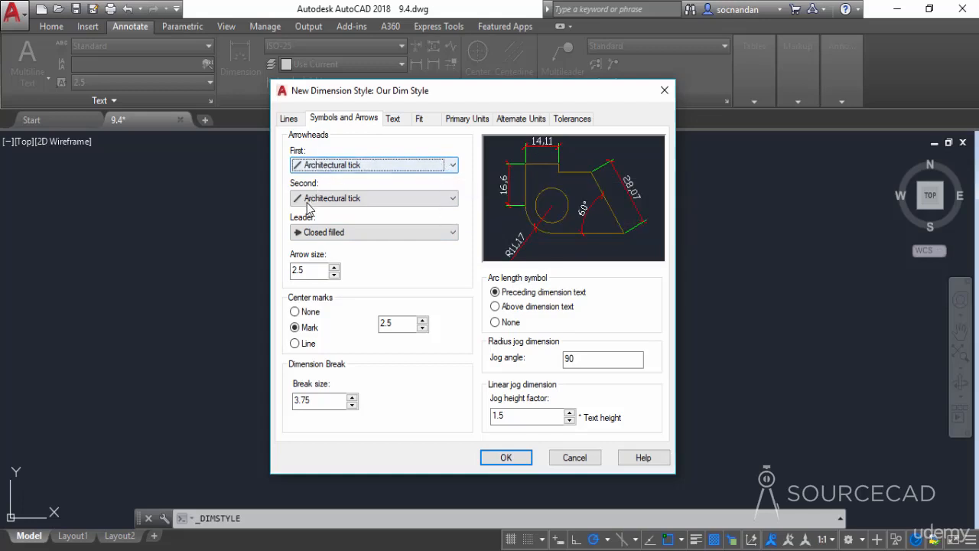
# - Try Closed filled for the second arrowhead and return it to Architectural tick
pyautogui.click(431, 200)
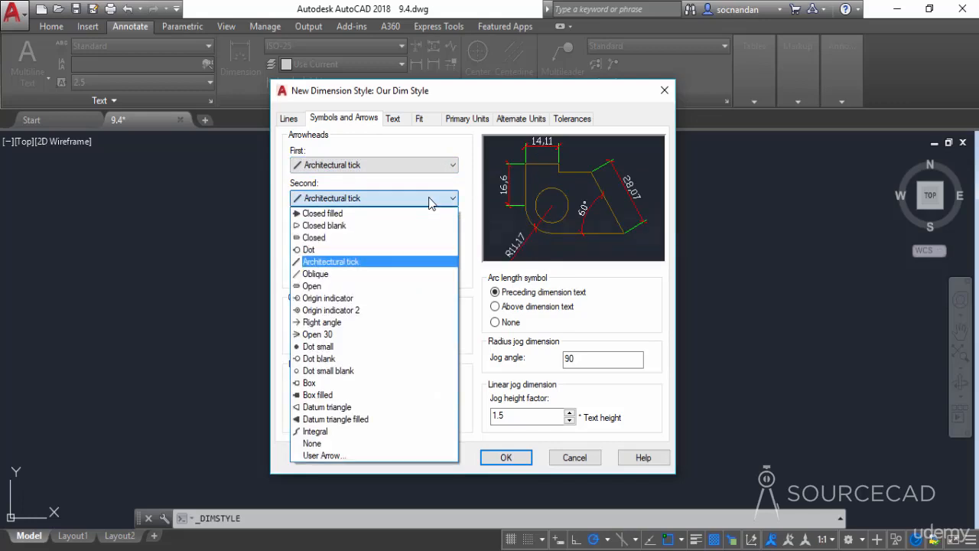
pyautogui.click(390, 214)
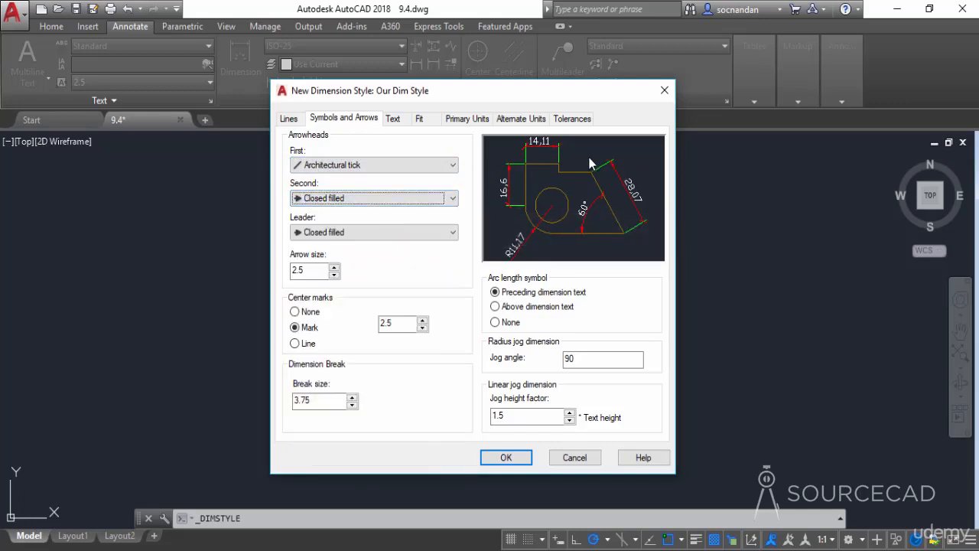
pyautogui.click(438, 202)
pyautogui.click(367, 263)
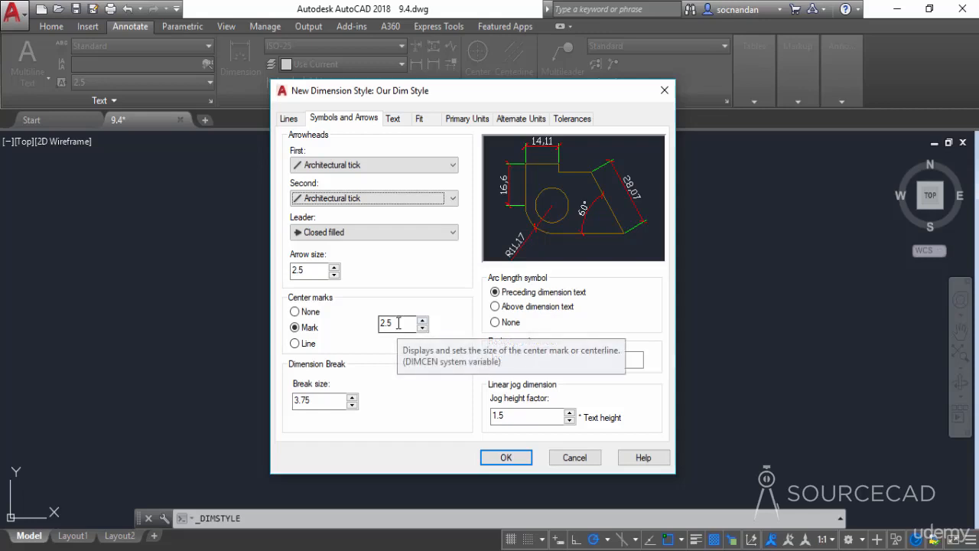
# - Try the Line and None options for center marks and return to Mark
pyautogui.click(301, 346)
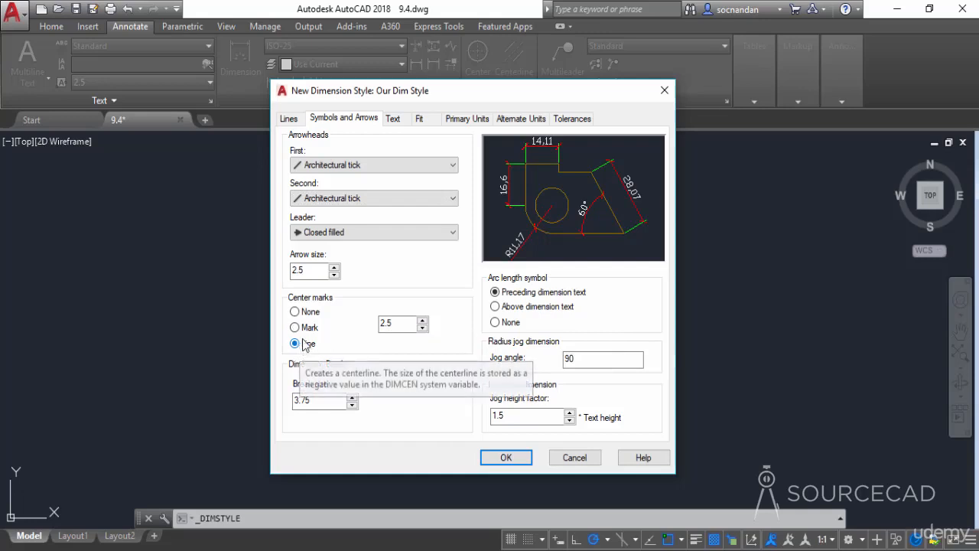
pyautogui.click(311, 316)
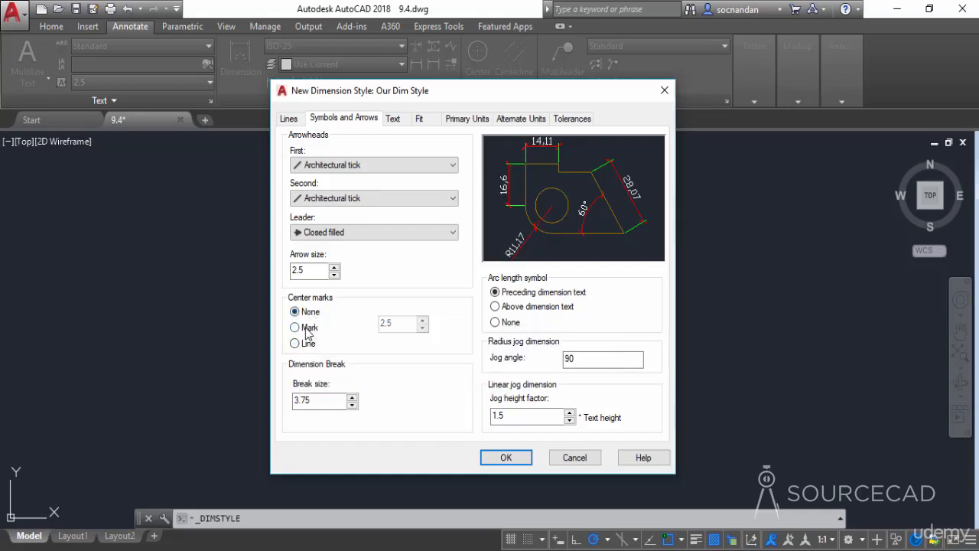
pyautogui.click(307, 329)
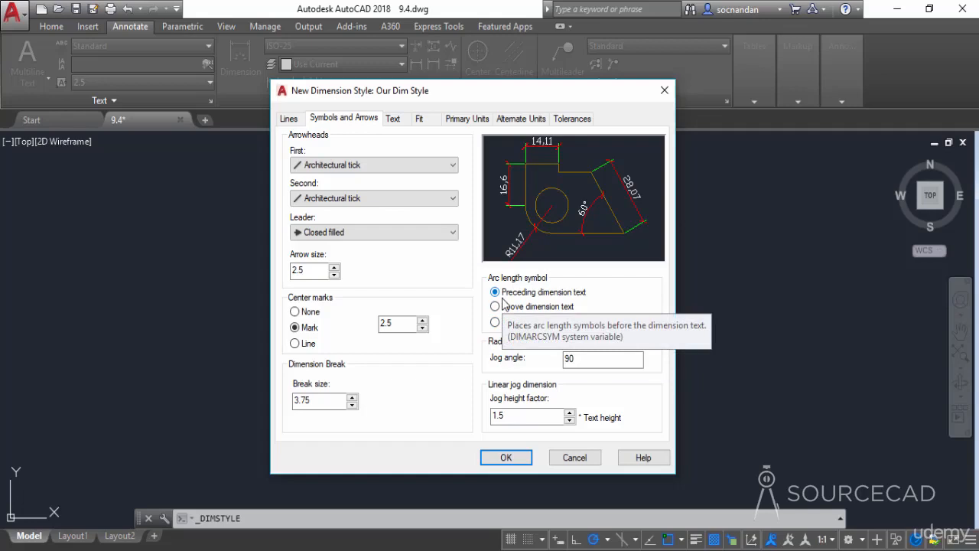
# - Set the text color of the dimension style to Yellow
pyautogui.click(394, 121)
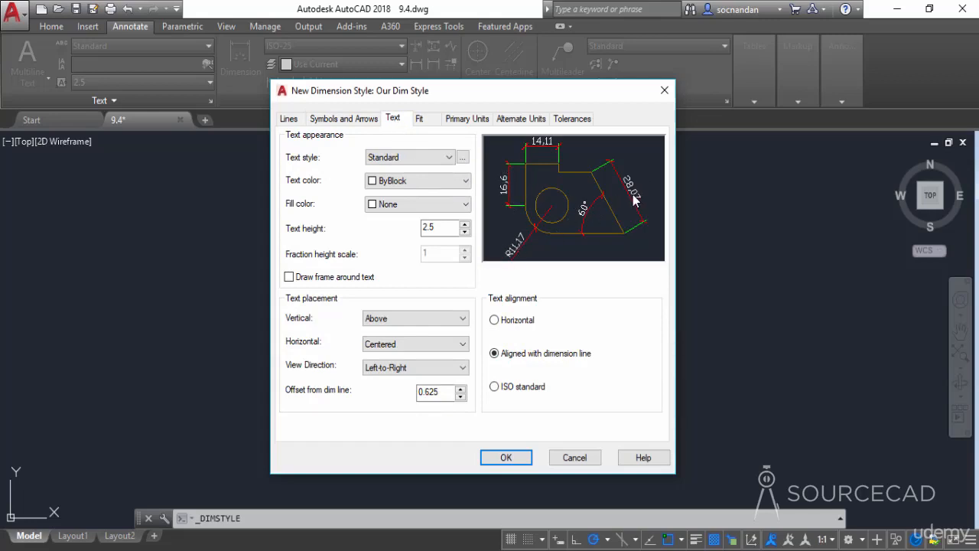
pyautogui.click(405, 181)
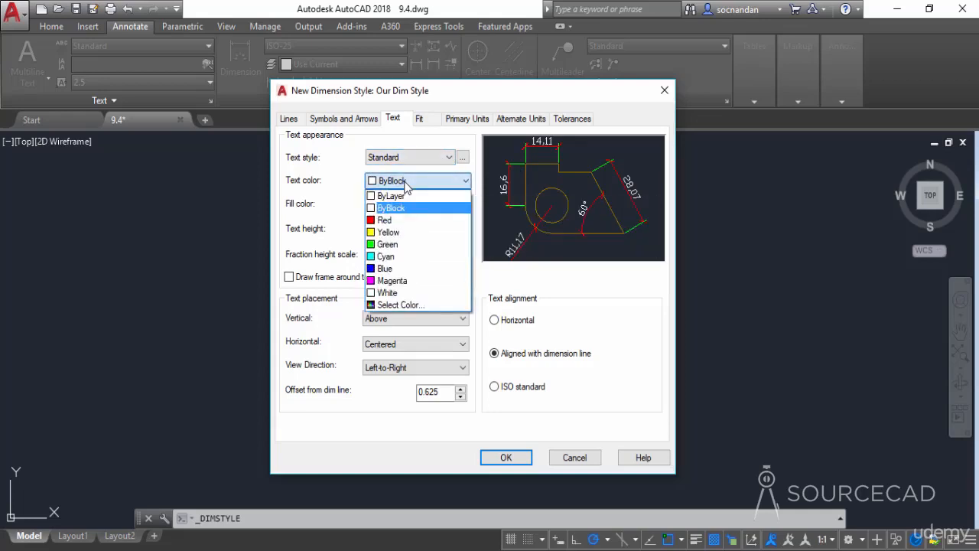
pyautogui.click(401, 229)
# - Try a Cyan fill and a frame around the dimension text, and return to no fill and no frame
pyautogui.click(407, 205)
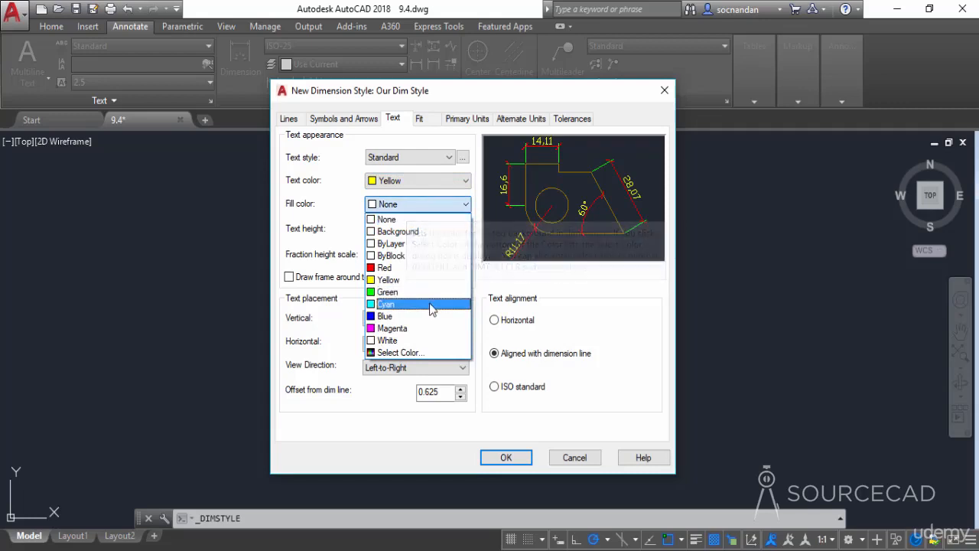
pyautogui.click(430, 305)
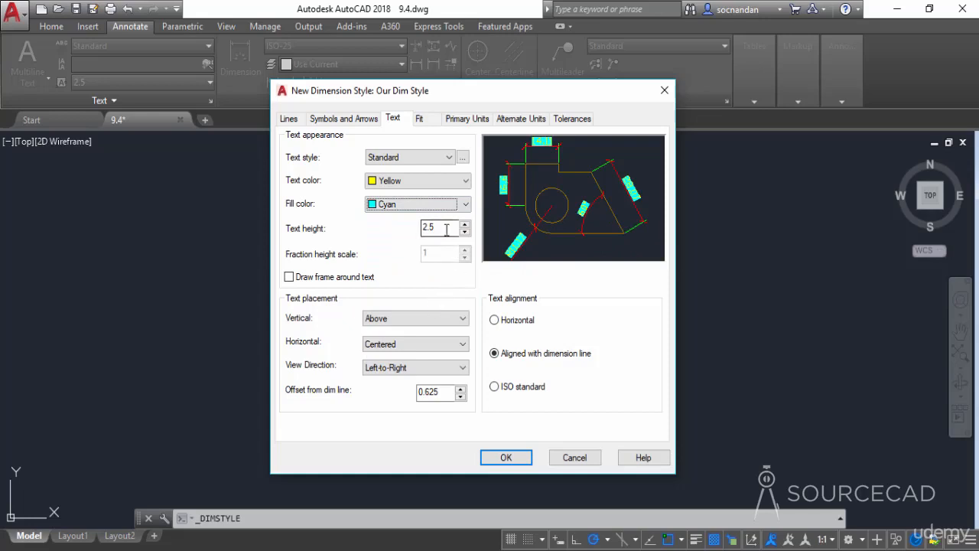
pyautogui.click(289, 277)
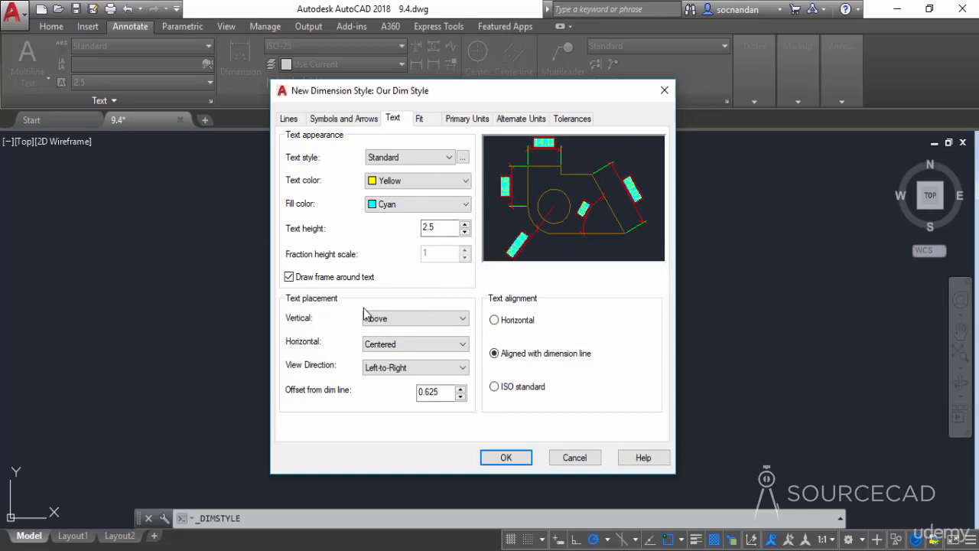
pyautogui.click(411, 212)
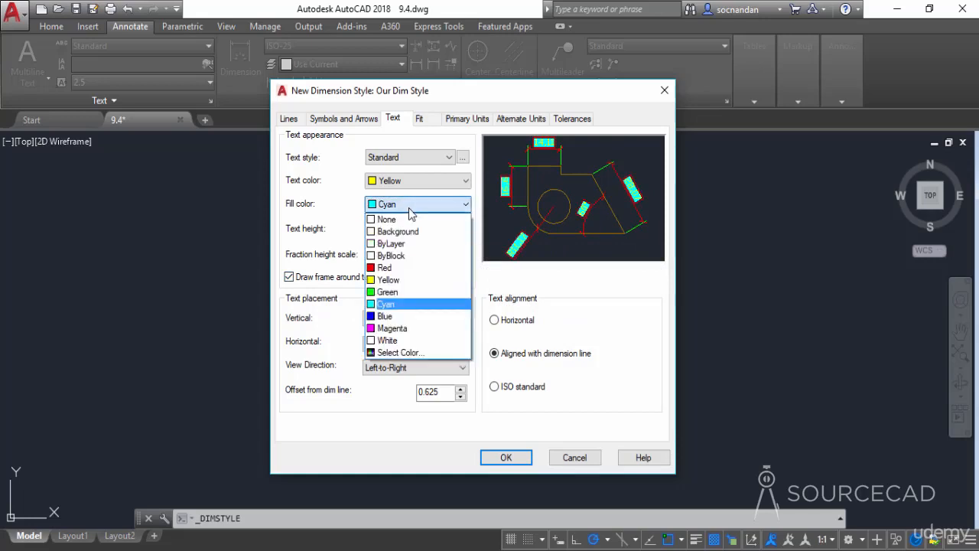
pyautogui.click(406, 219)
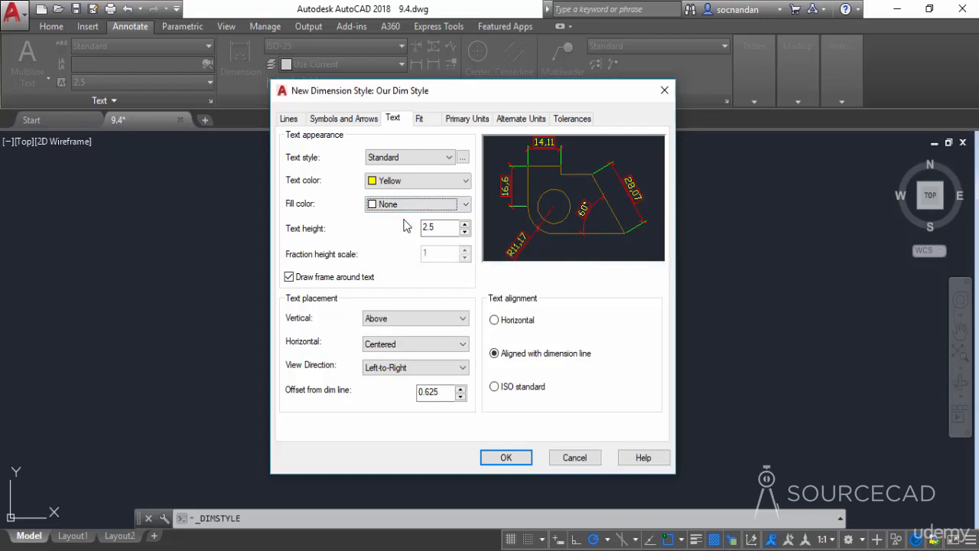
pyautogui.click(325, 280)
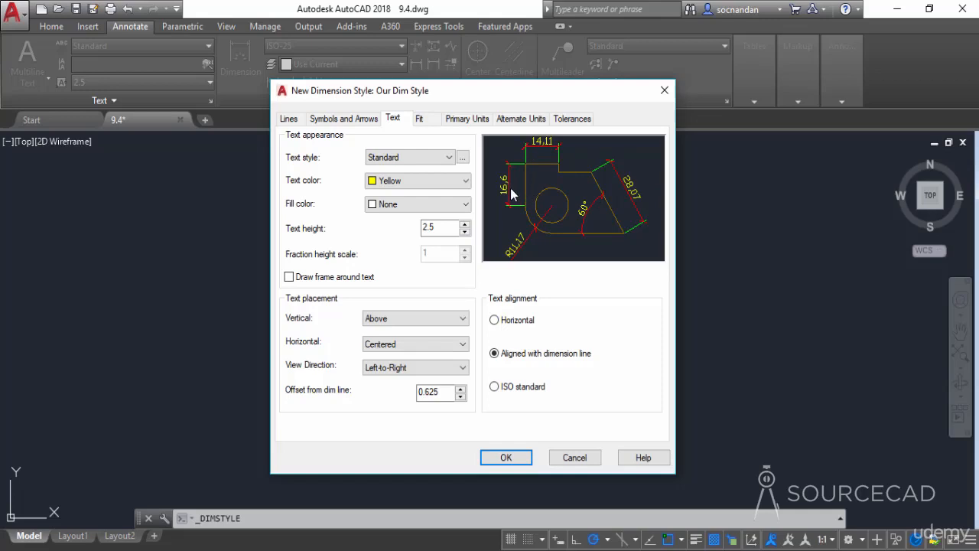
# - Set the vertical text placement to Centered and the text alignment to Horizontal, trying ISO standard alignment for comparison
pyautogui.click(416, 318)
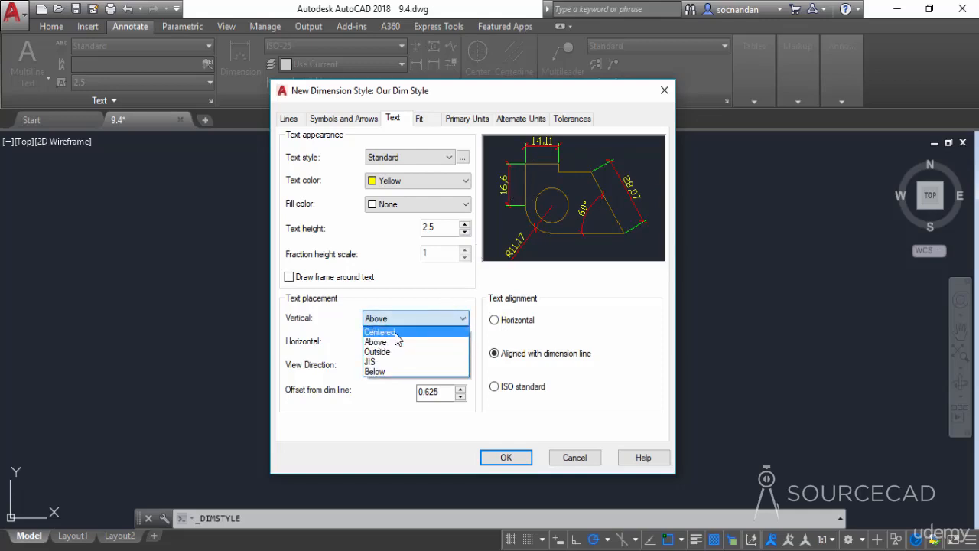
pyautogui.click(395, 332)
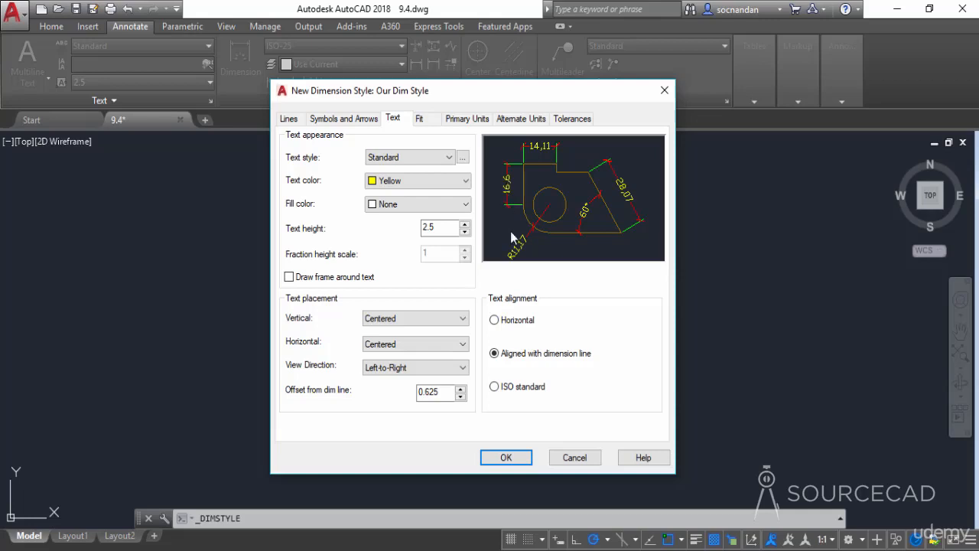
pyautogui.click(519, 326)
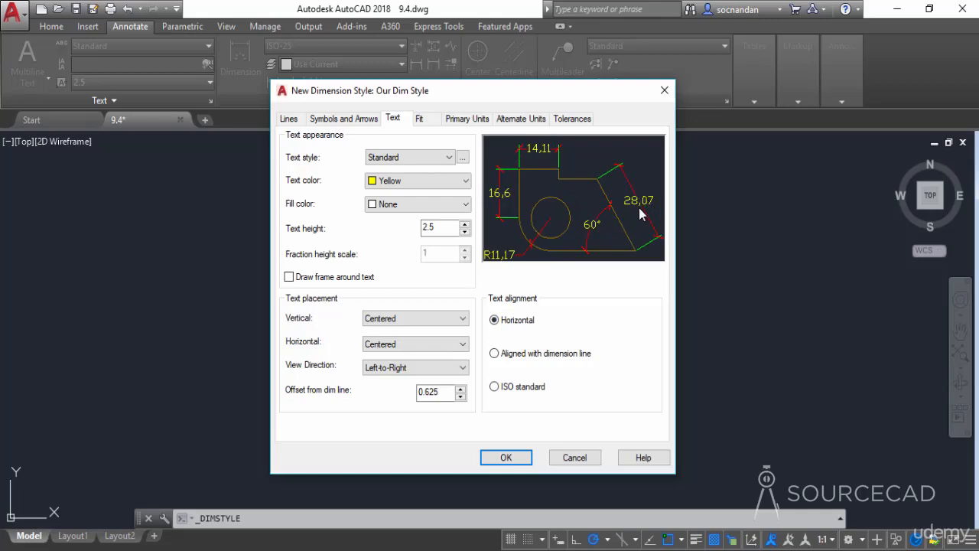
pyautogui.click(510, 389)
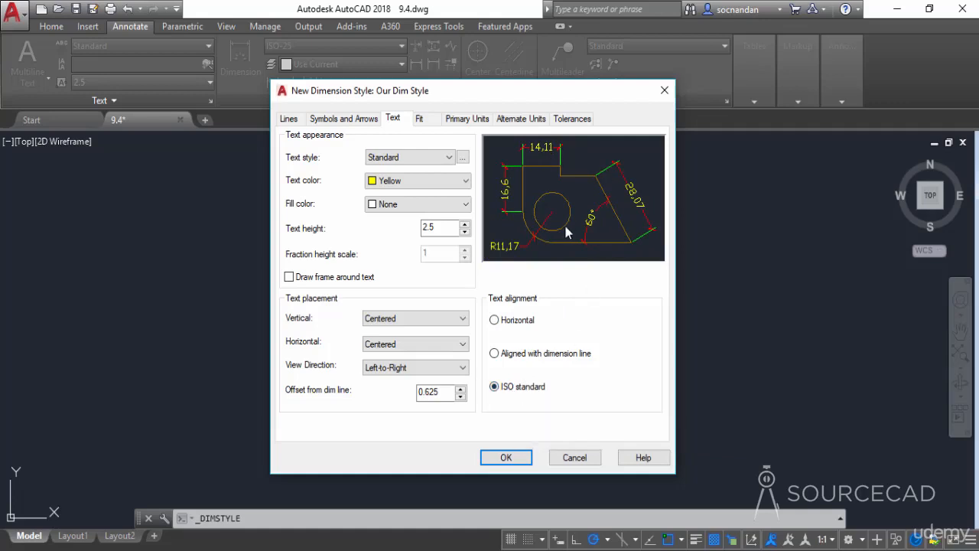
pyautogui.click(505, 325)
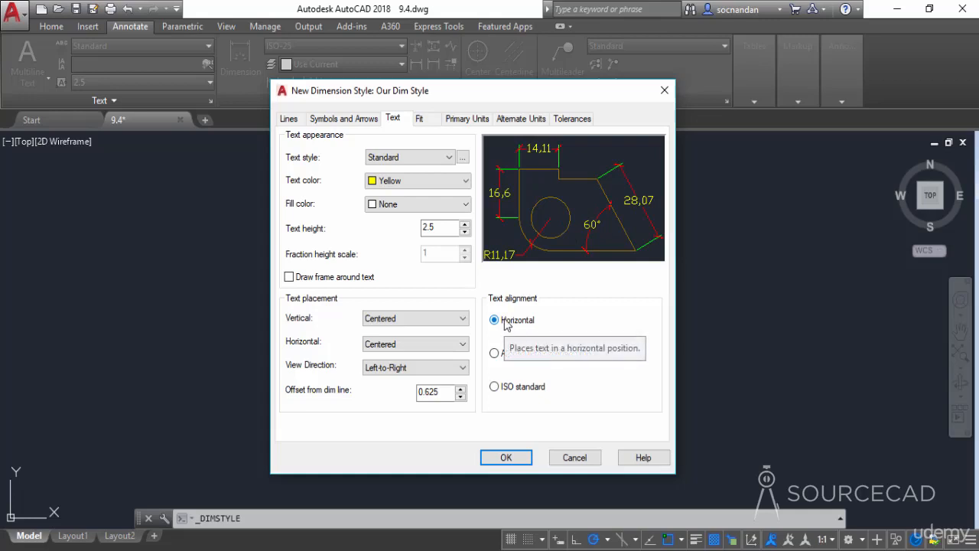
# - Review the fit settings, save the new dimension style, and close the Dimension Style Manager
pyautogui.click(427, 120)
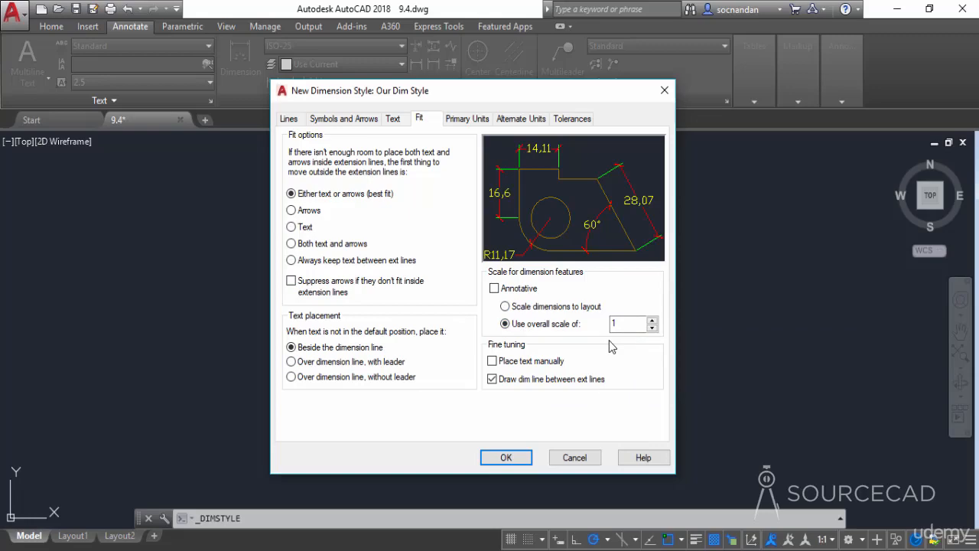
pyautogui.click(505, 458)
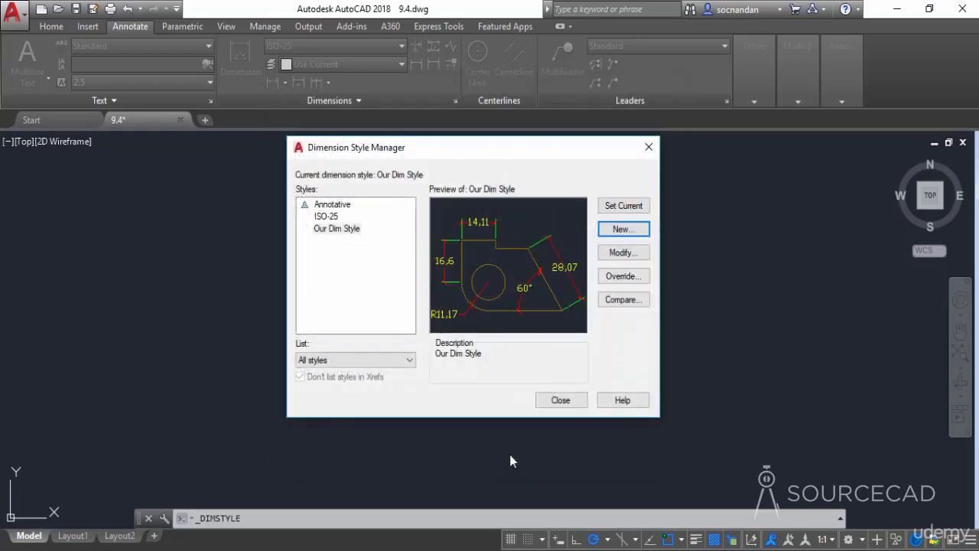
pyautogui.click(556, 403)
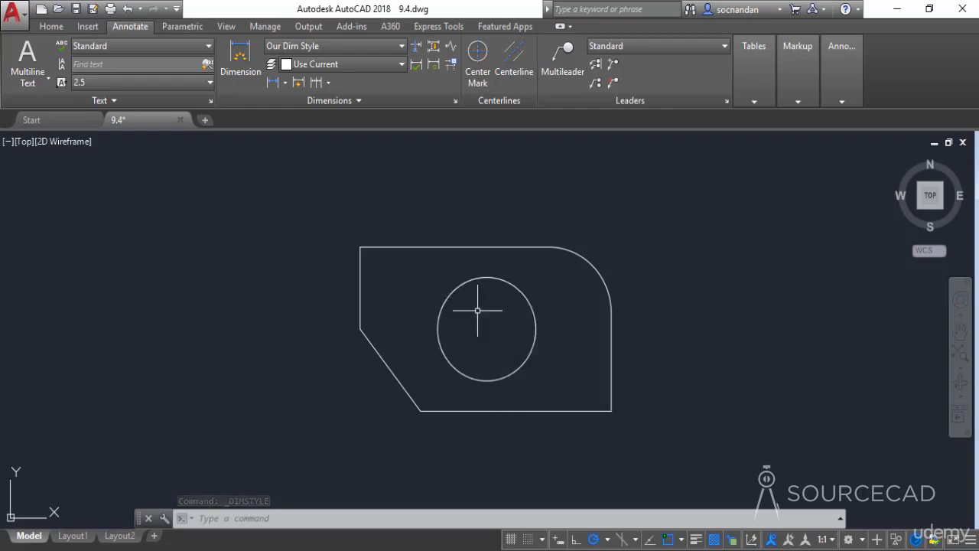
# - Make Our Dim Style current and place a linear dimension above the straight top edge of the shape
pyautogui.click(345, 46)
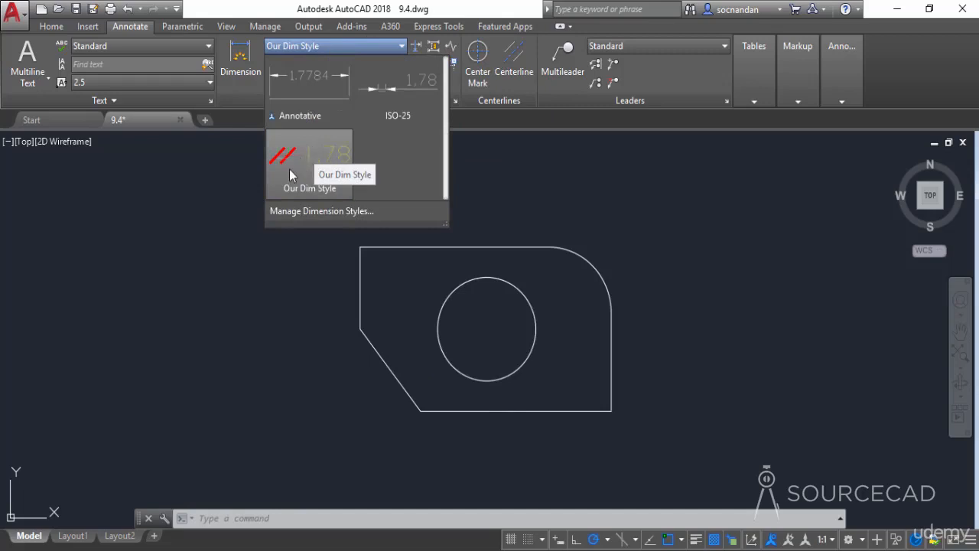
pyautogui.click(289, 170)
pyautogui.click(272, 83)
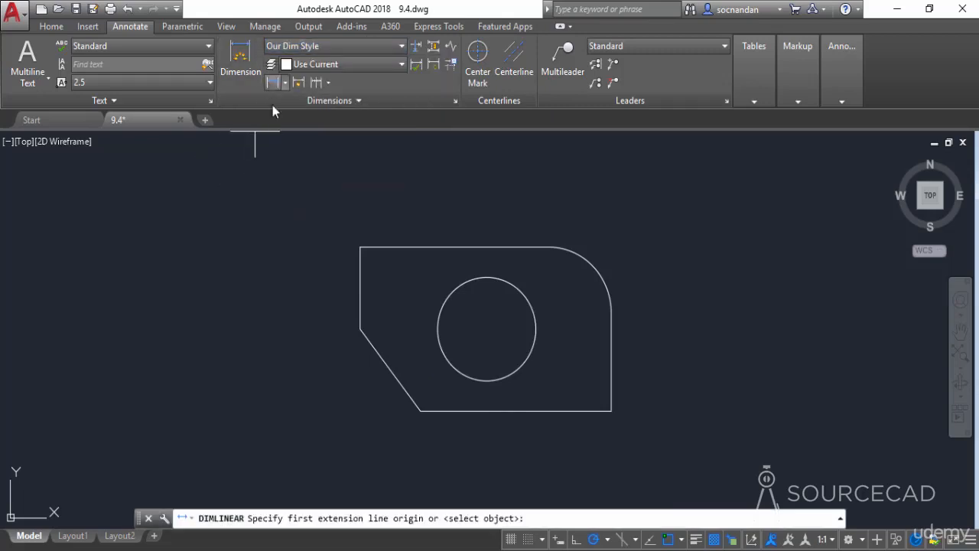
pyautogui.click(361, 247)
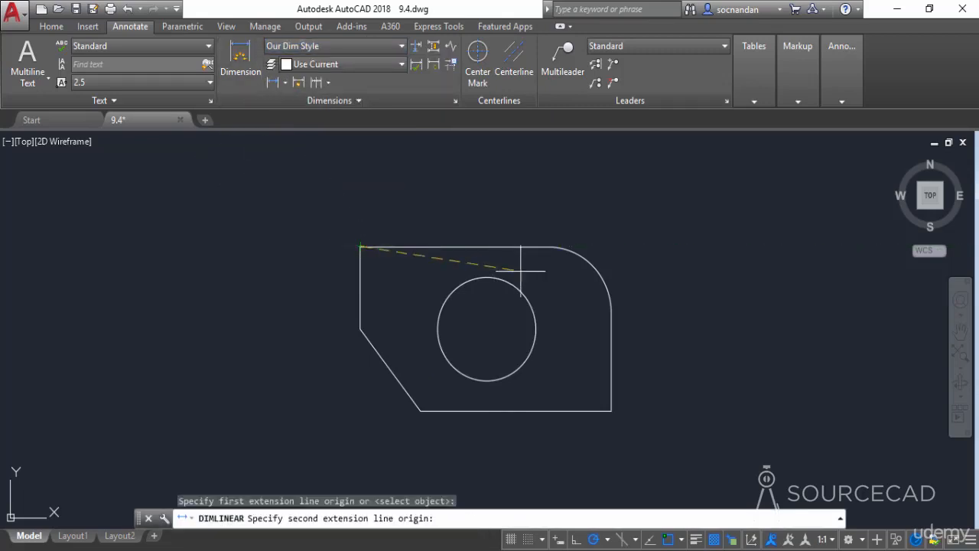
pyautogui.click(548, 247)
pyautogui.click(485, 205)
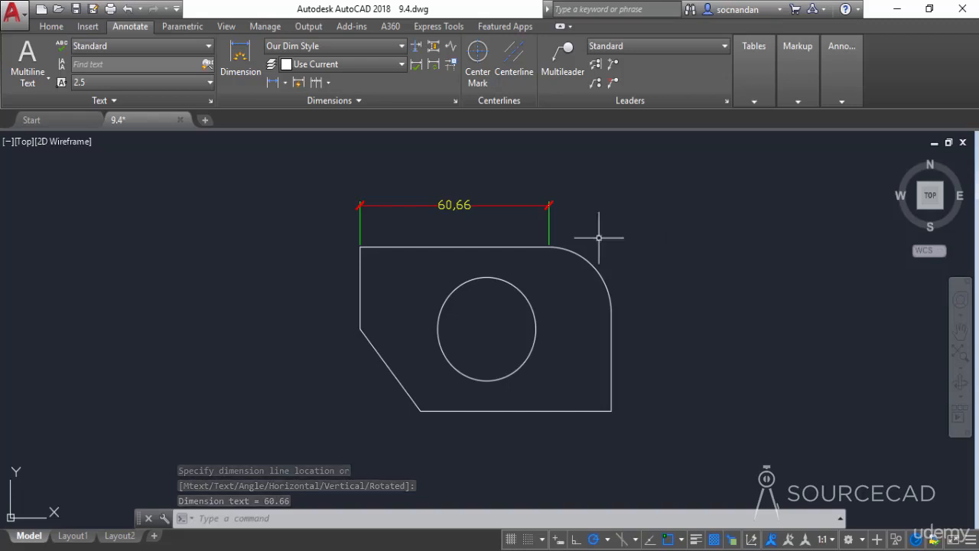
# - Add a radius dimension to the circle, with its text placed outside below the shape's bottom edge
pyautogui.click(285, 82)
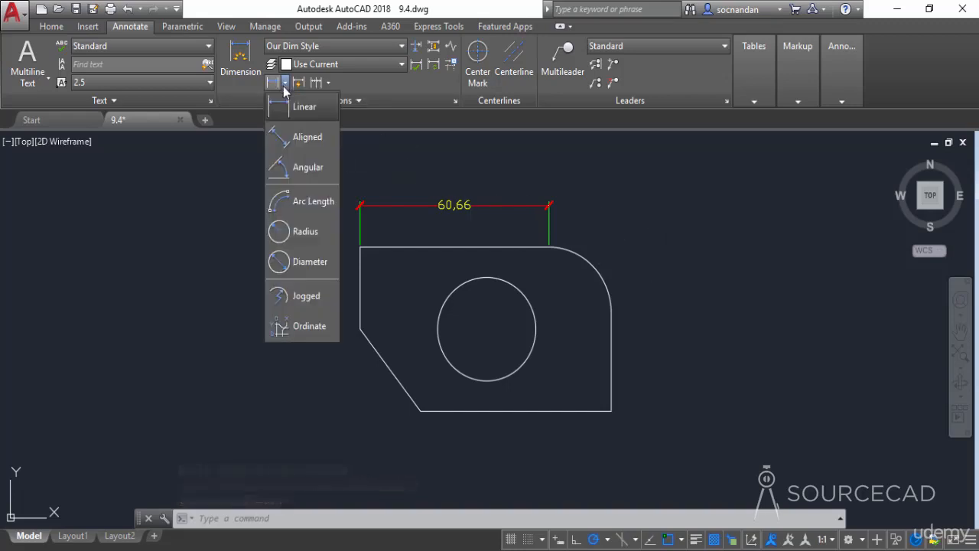
pyautogui.click(304, 231)
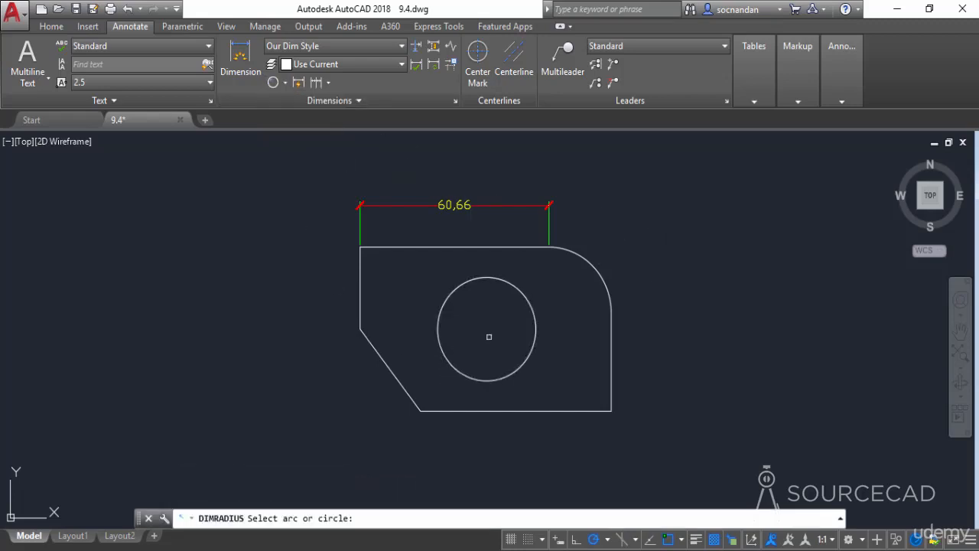
pyautogui.click(530, 302)
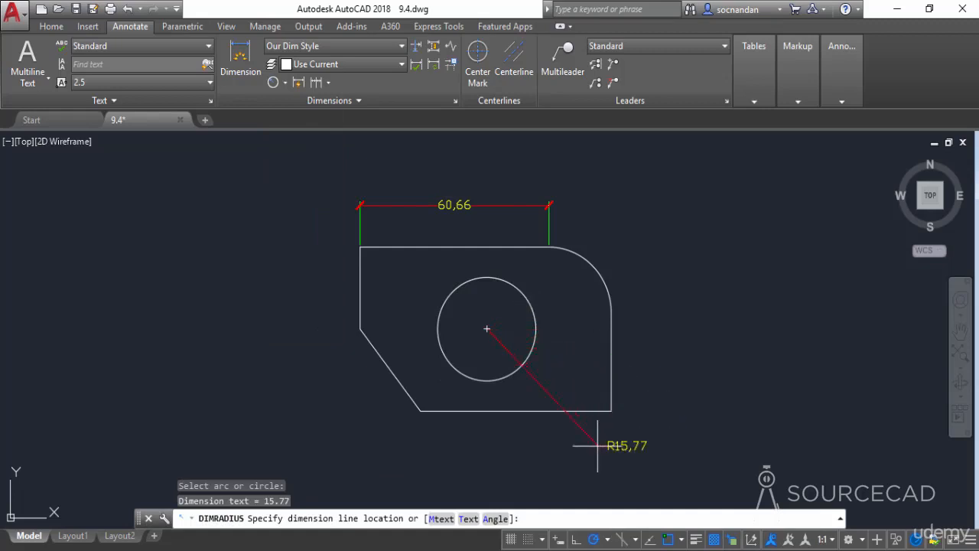
pyautogui.click(573, 434)
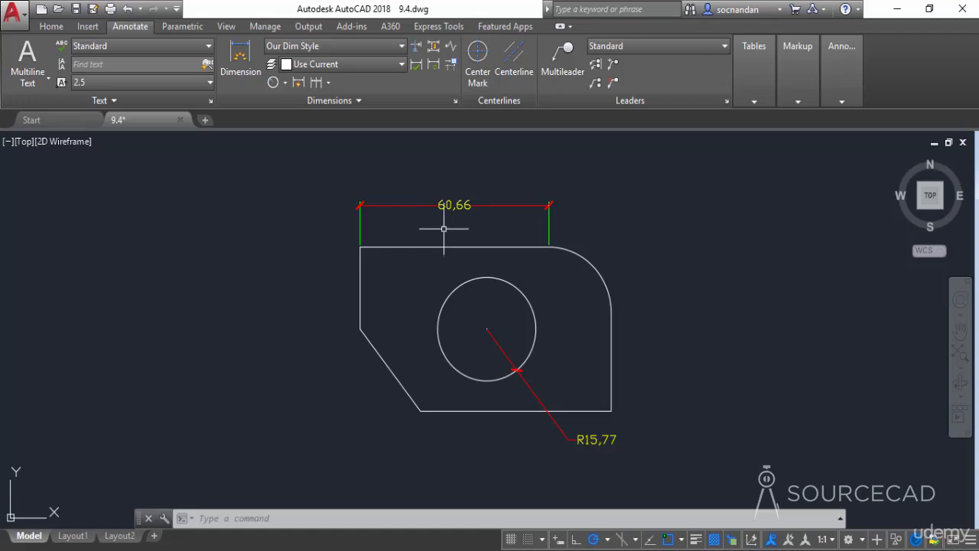
# - Create a new dimension style named "Our Dim Style 1" based on Our Dim Style and continue to its settings
pyautogui.click(357, 44)
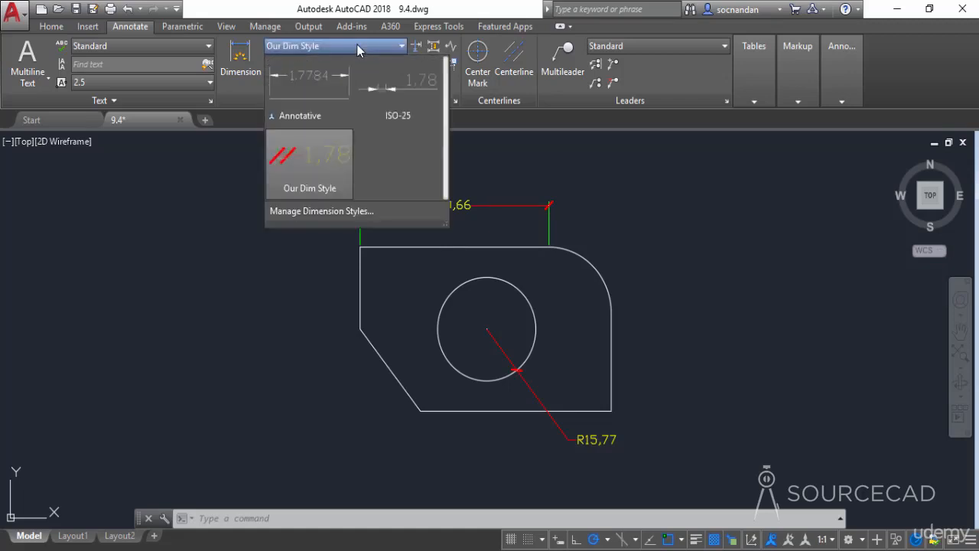
pyautogui.click(360, 214)
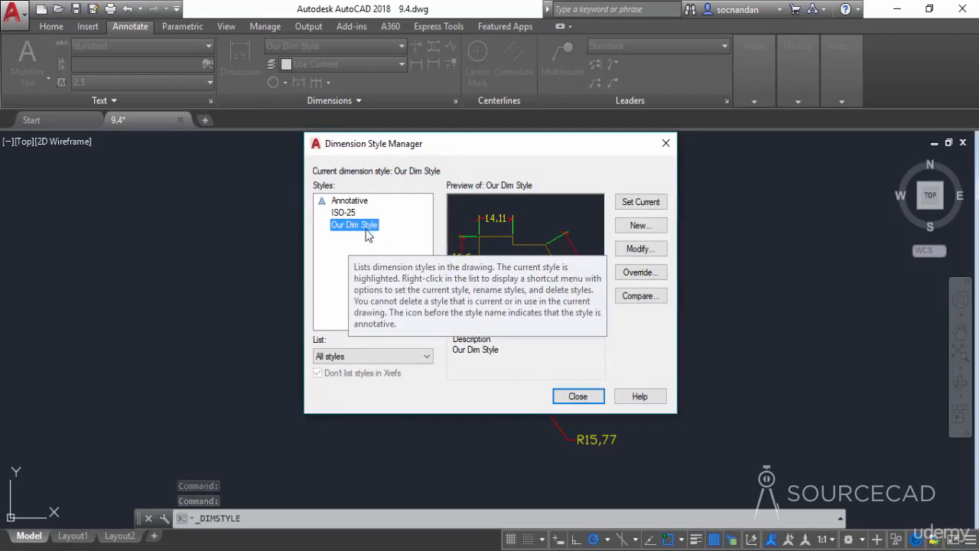
pyautogui.click(639, 226)
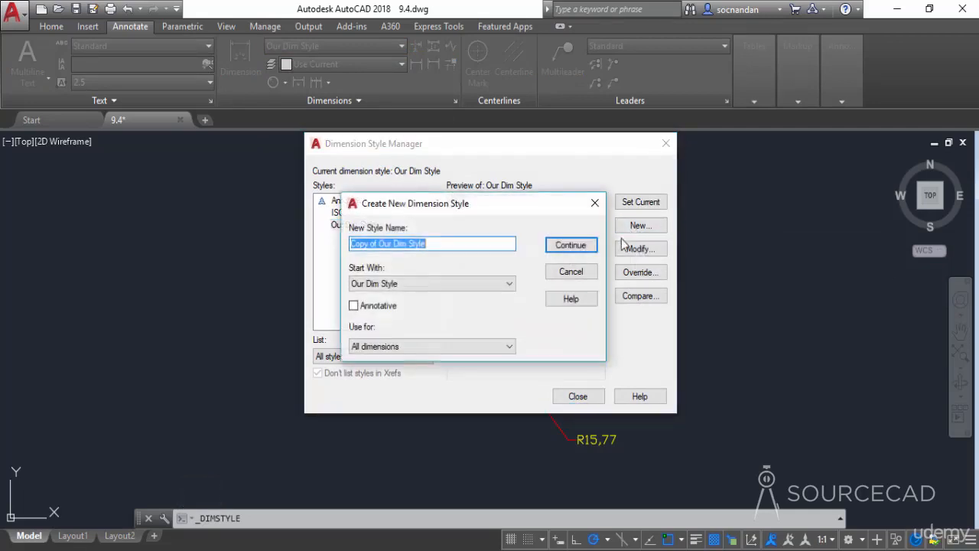
pyautogui.click(369, 244)
pyautogui.moveTo(377, 243); pyautogui.dragTo(340, 248)
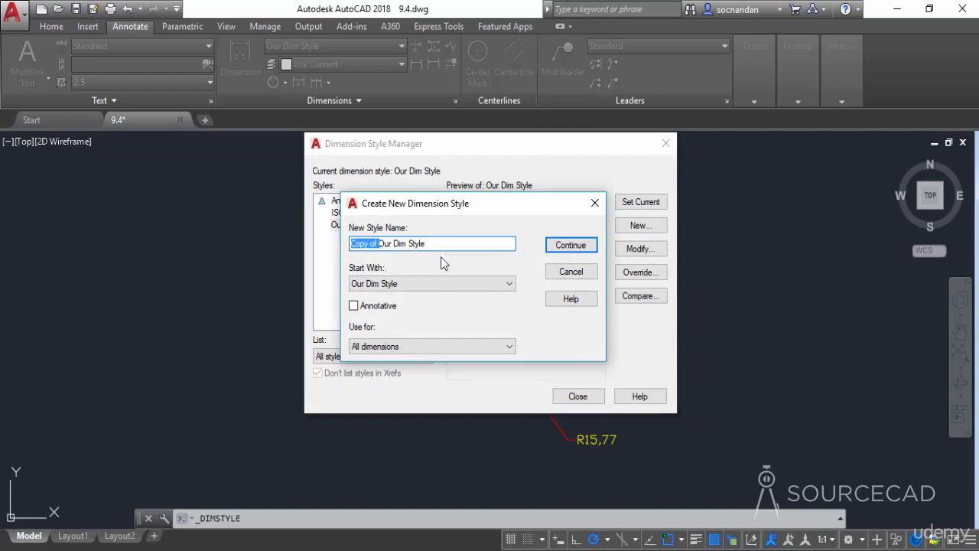
pyautogui.press('BackSpace')
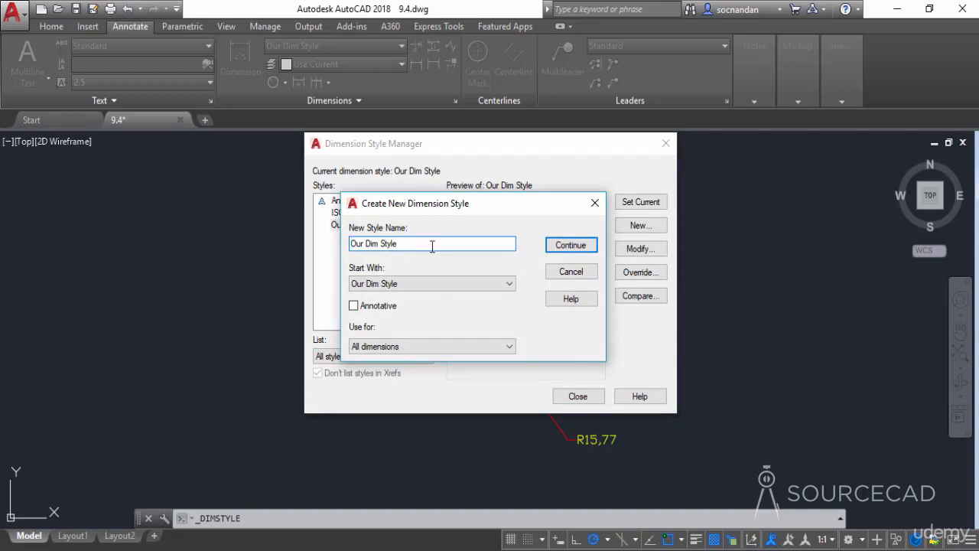
pyautogui.write('1')
pyautogui.click(578, 245)
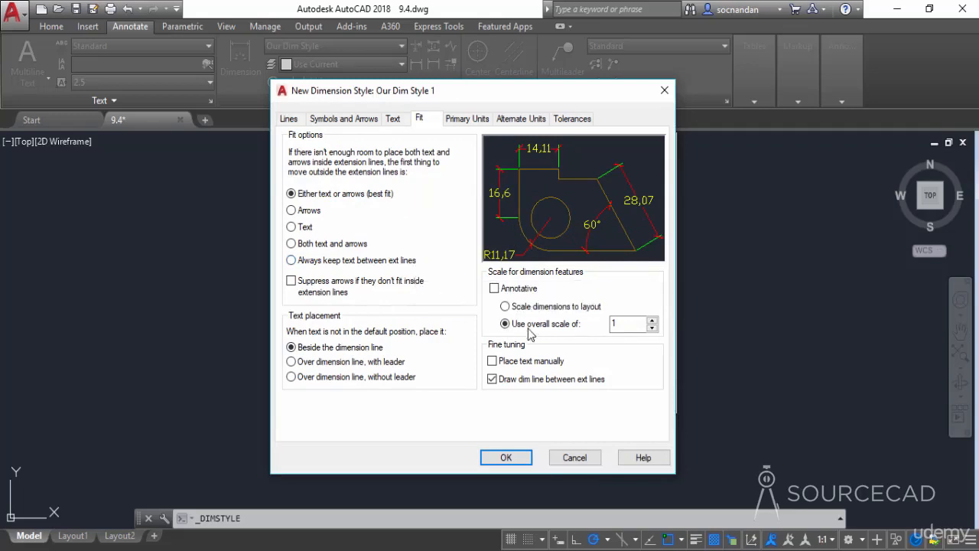
# - Increase the overall scale of the dimension features, and set the linear units to Architectural with 0'-0 1/8" precision
pyautogui.doubleClick(617, 323)
pyautogui.click(465, 120)
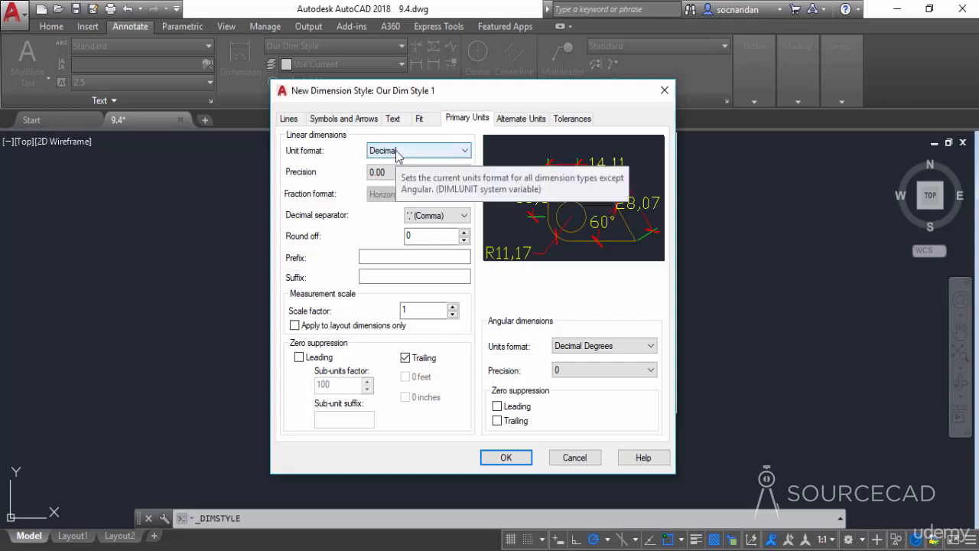
pyautogui.click(436, 151)
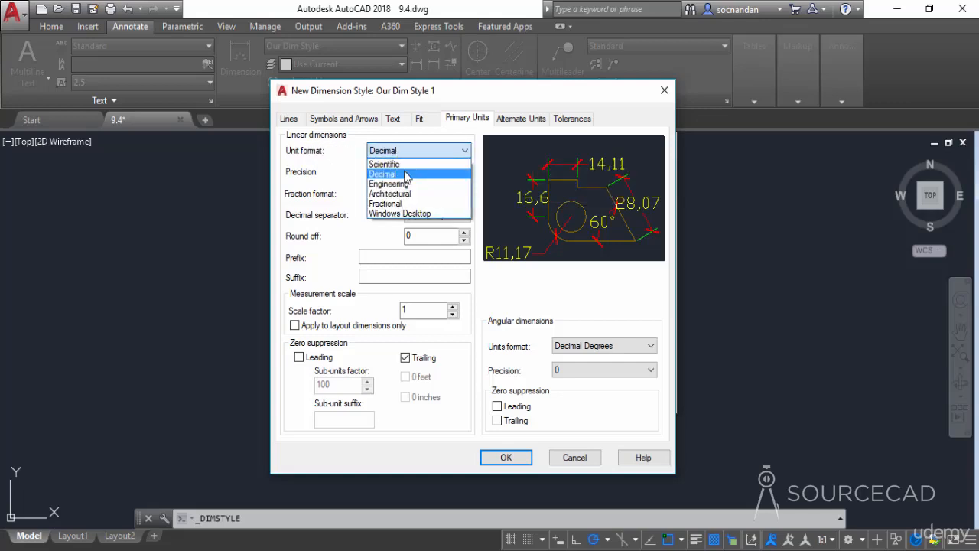
pyautogui.click(409, 194)
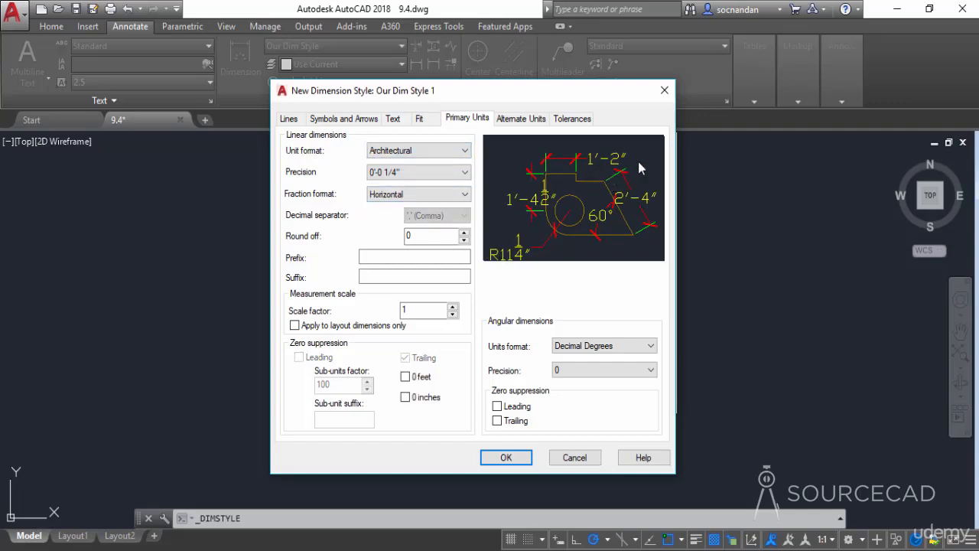
pyautogui.click(463, 173)
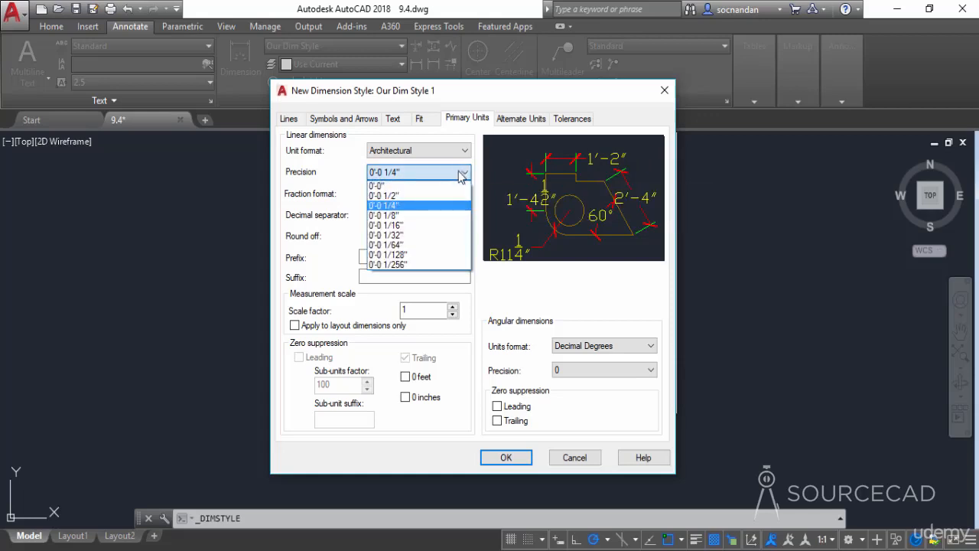
pyautogui.click(416, 215)
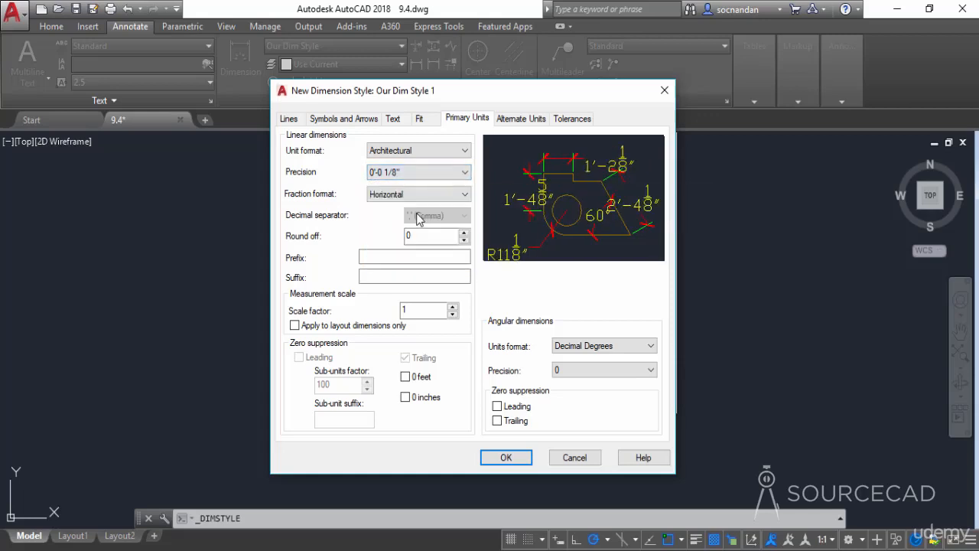
# - Set the linear dimension units of Our Dim Style 1 to Decimal format with 0.0000 precision
pyautogui.click(441, 151)
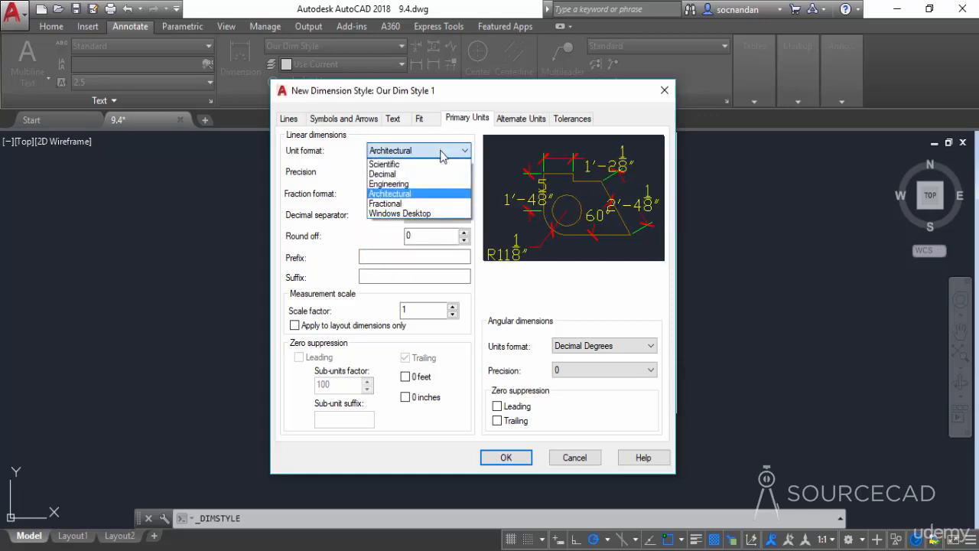
pyautogui.click(429, 180)
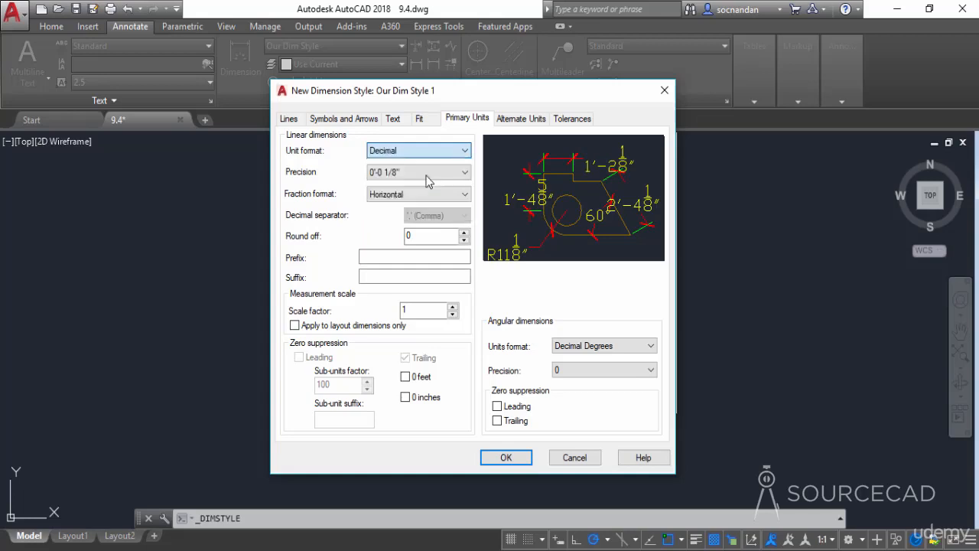
pyautogui.click(378, 178)
pyautogui.click(395, 225)
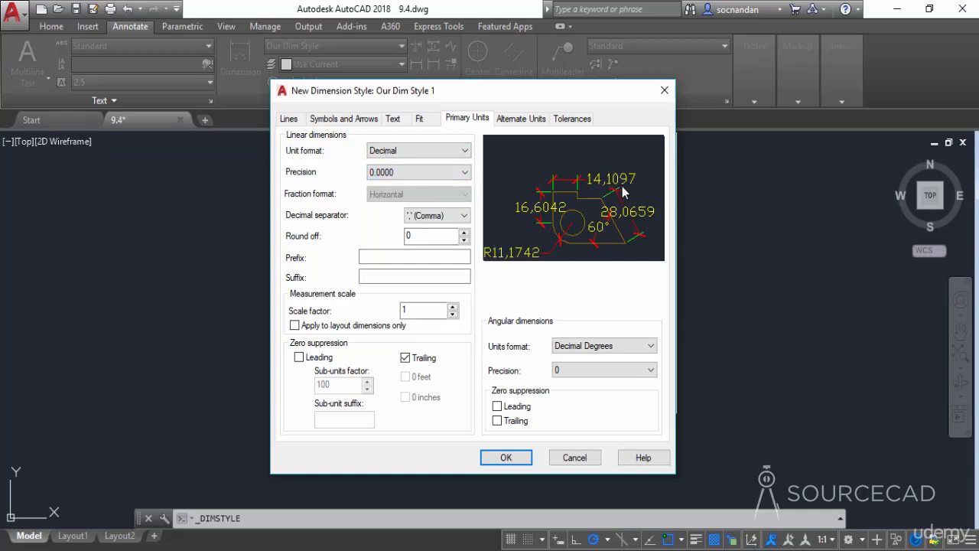
# - Try Space as the decimal separator for linear dimensions, and set the separator to Period
pyautogui.click(445, 217)
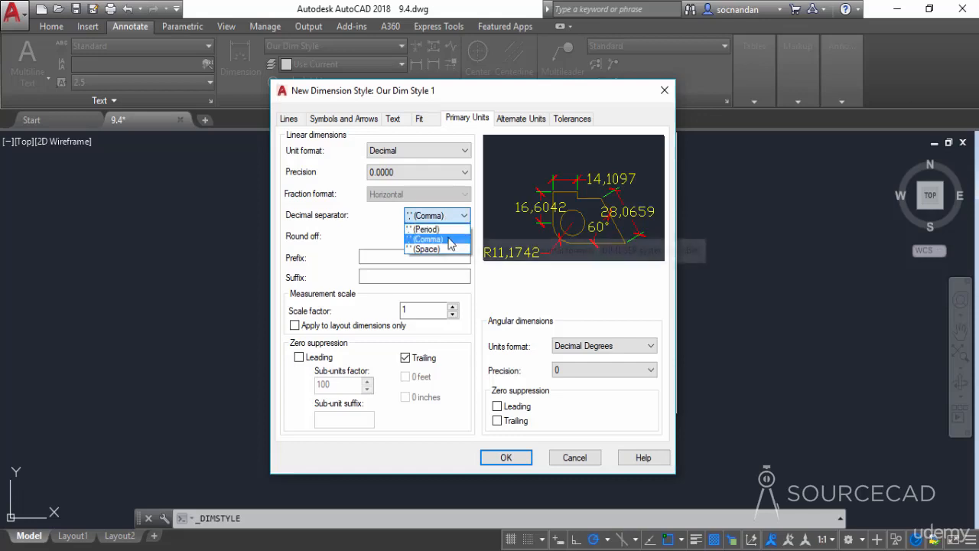
pyautogui.click(430, 229)
pyautogui.click(457, 216)
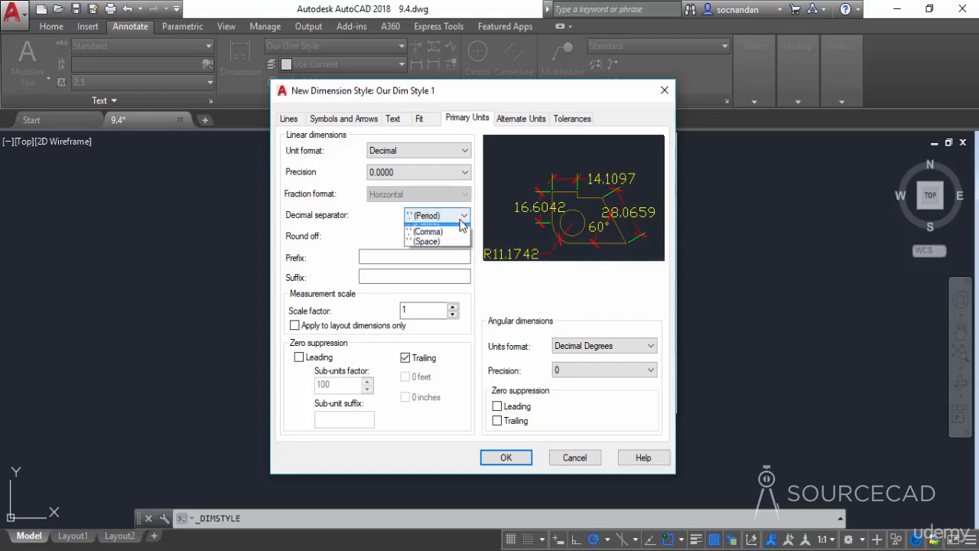
pyautogui.click(436, 241)
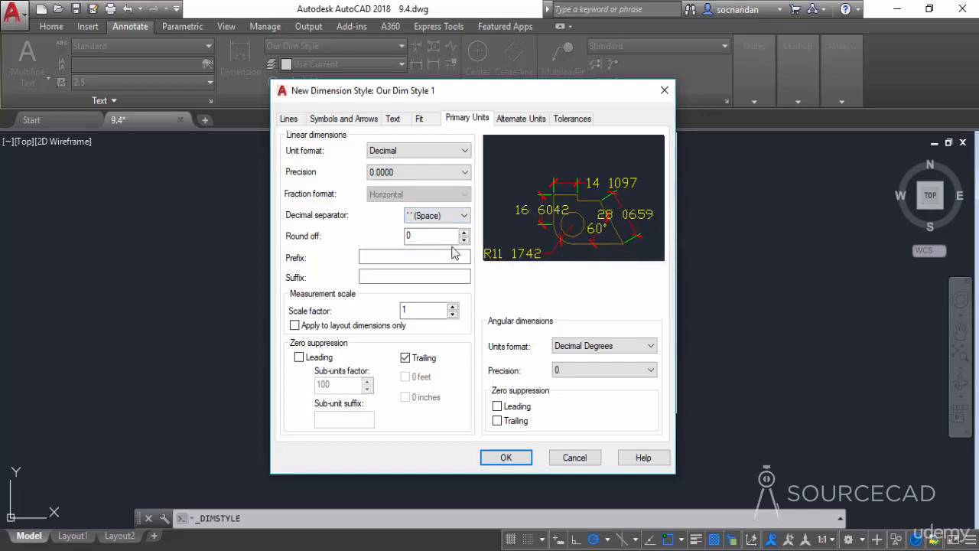
pyautogui.click(457, 217)
pyautogui.click(430, 229)
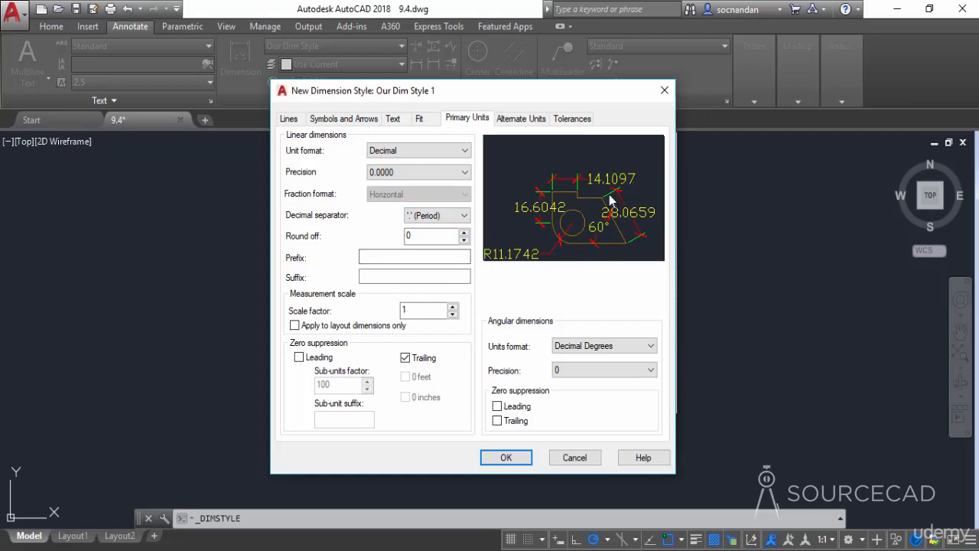
# - Set the angular dimensions to Decimal Degrees with 0.00 precision, and save the new style, closing the Dimension Style Manager
pyautogui.moveTo(401, 276)
pyautogui.click(574, 346)
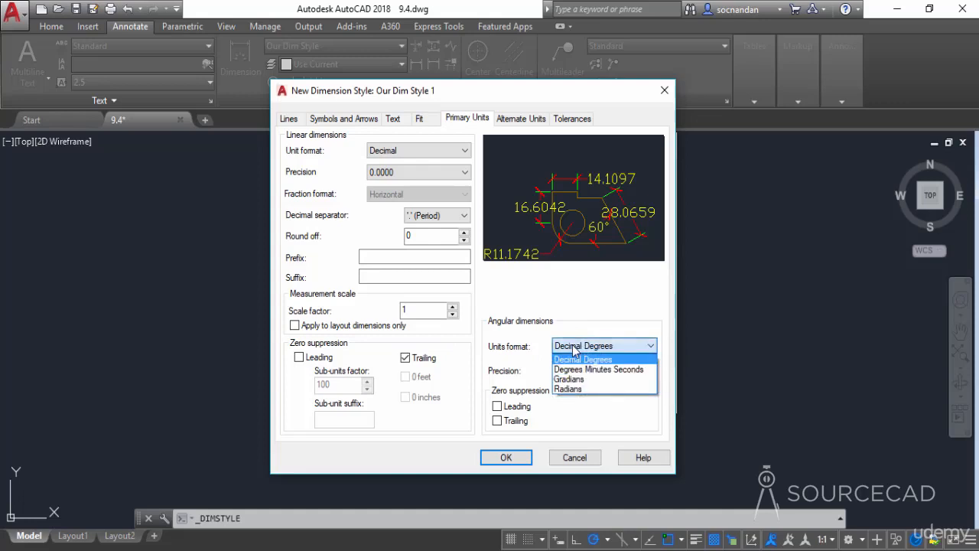
pyautogui.click(642, 358)
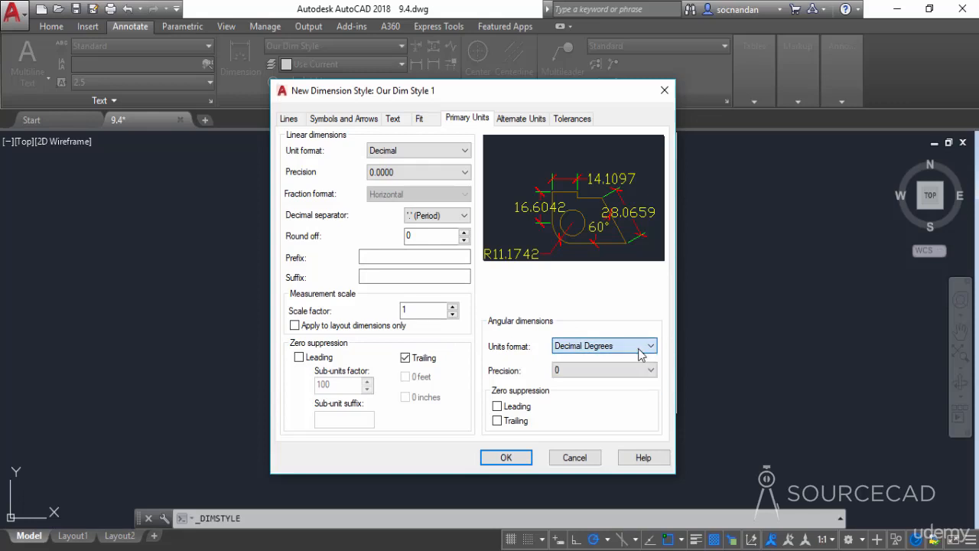
pyautogui.click(567, 373)
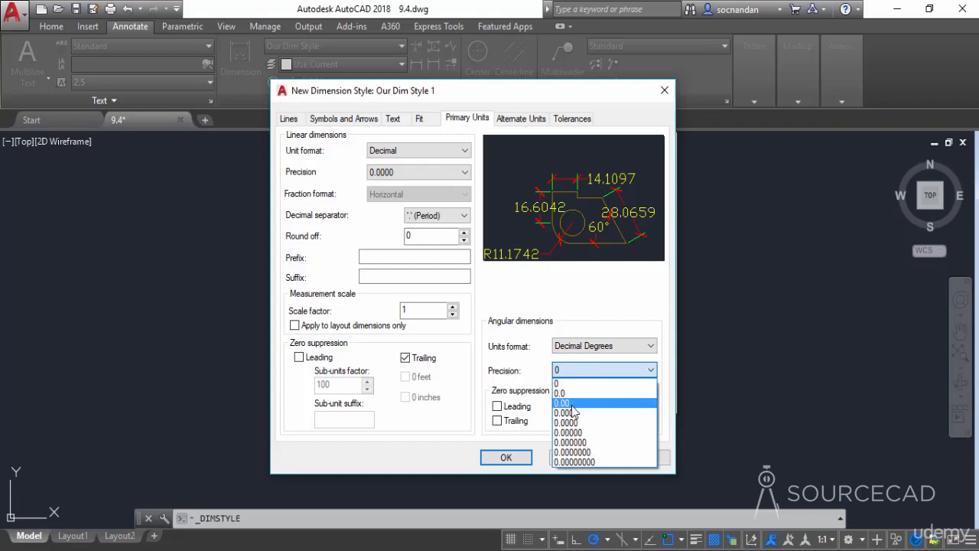
pyautogui.click(565, 403)
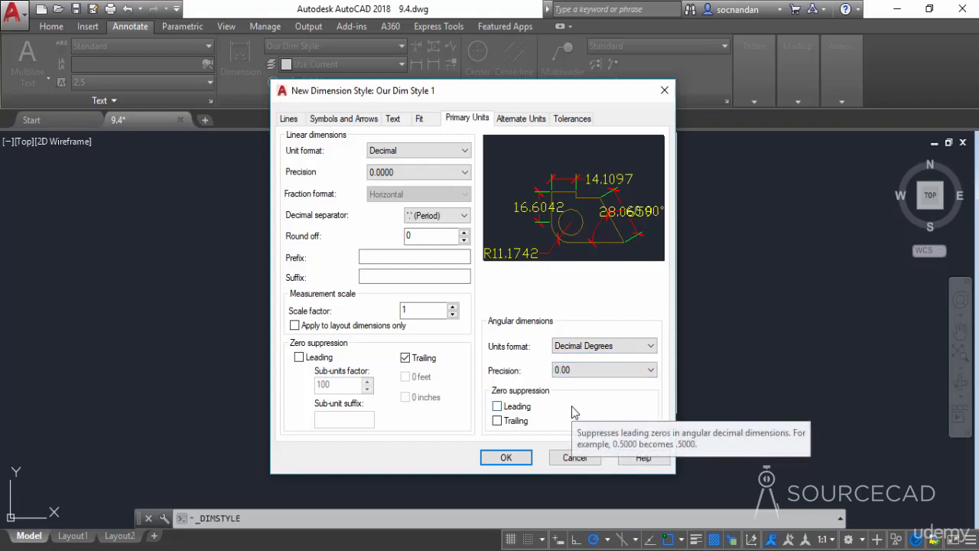
pyautogui.click(505, 456)
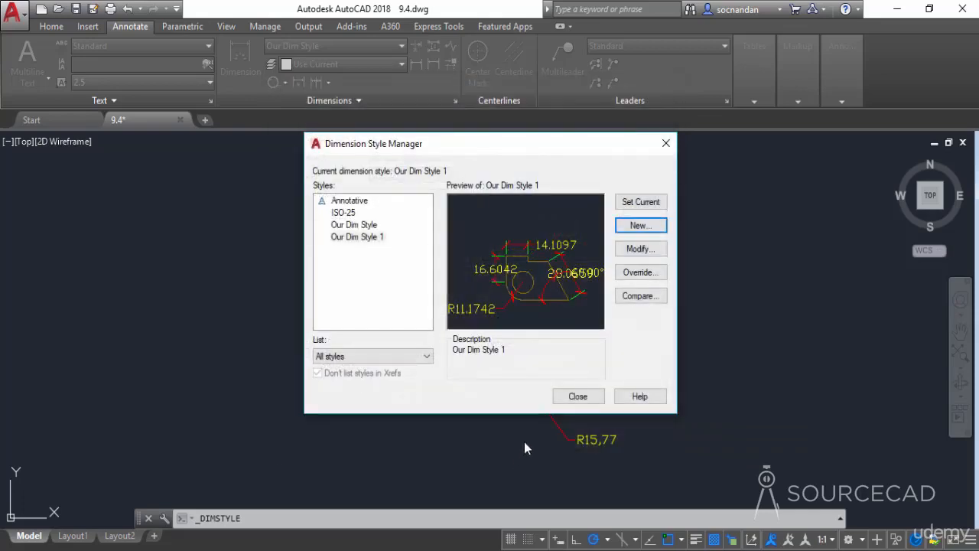
pyautogui.click(577, 396)
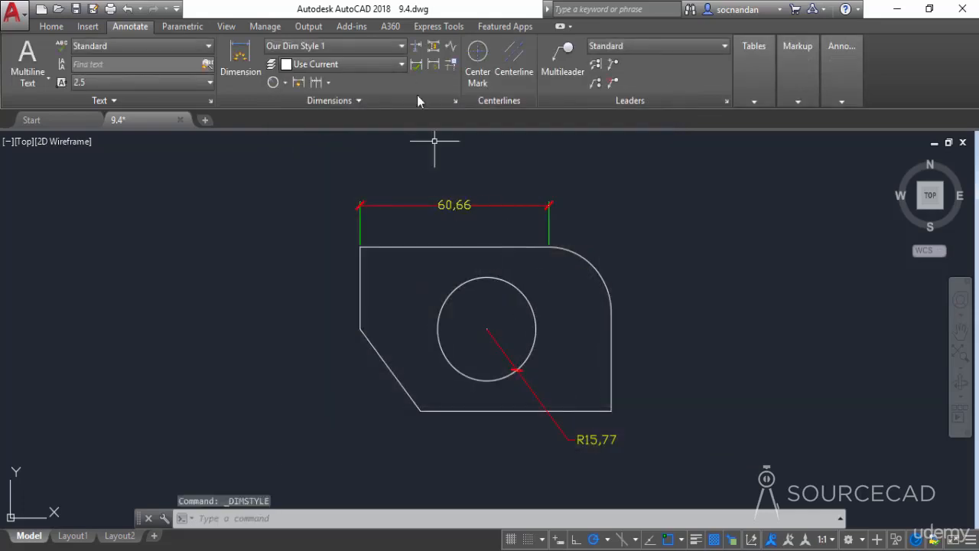
# - Make Our Dim Style 1 current and place an angular dimension between the slanted edge and the bottom edge, inside the shape
pyautogui.click(398, 47)
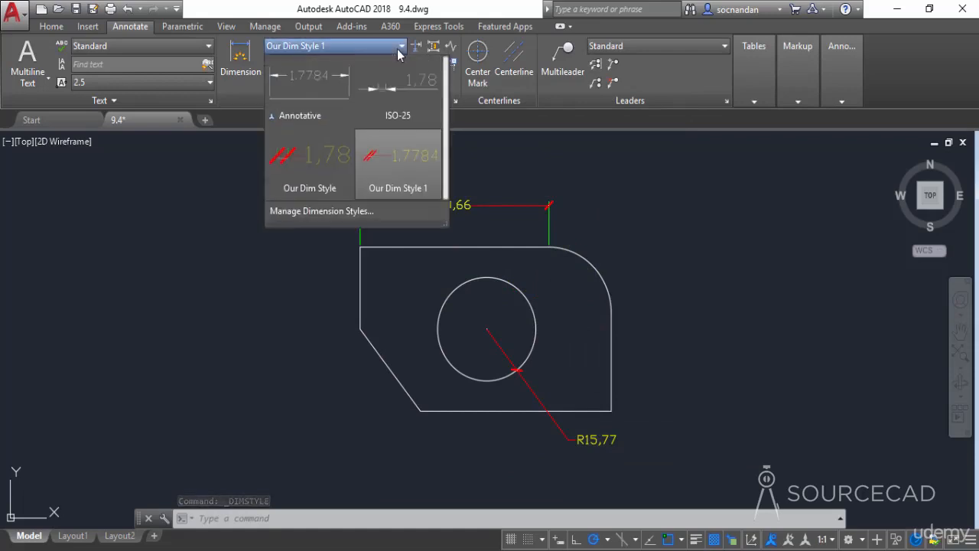
pyautogui.click(407, 188)
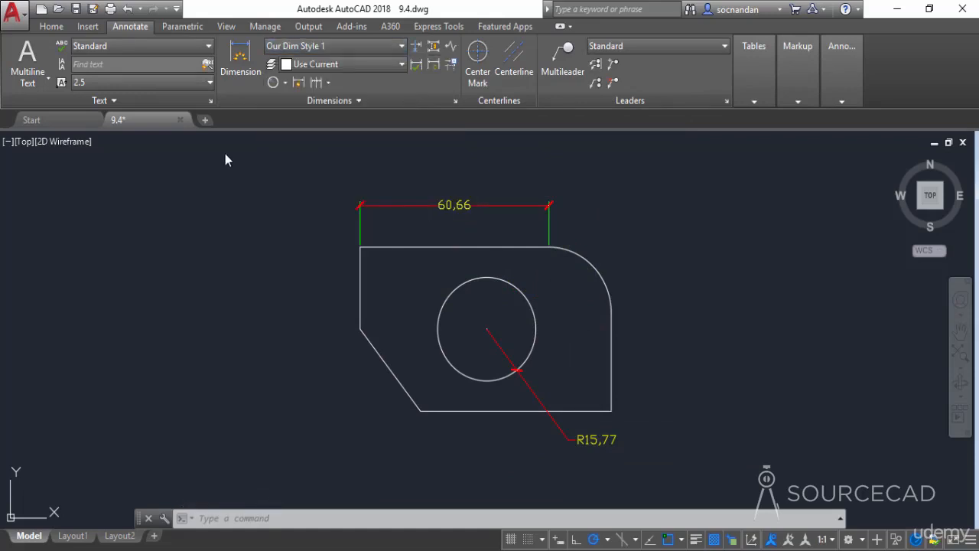
pyautogui.click(285, 83)
pyautogui.click(309, 167)
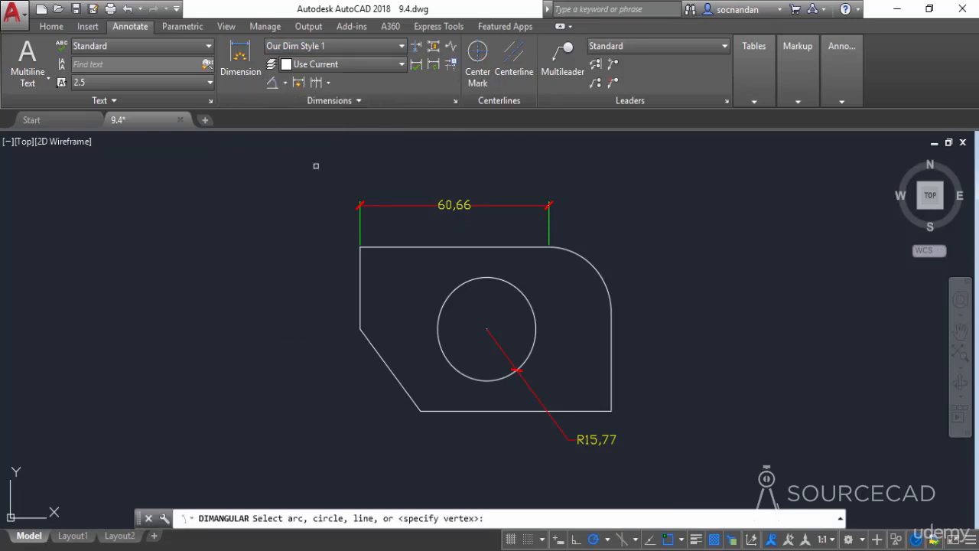
pyautogui.click(379, 356)
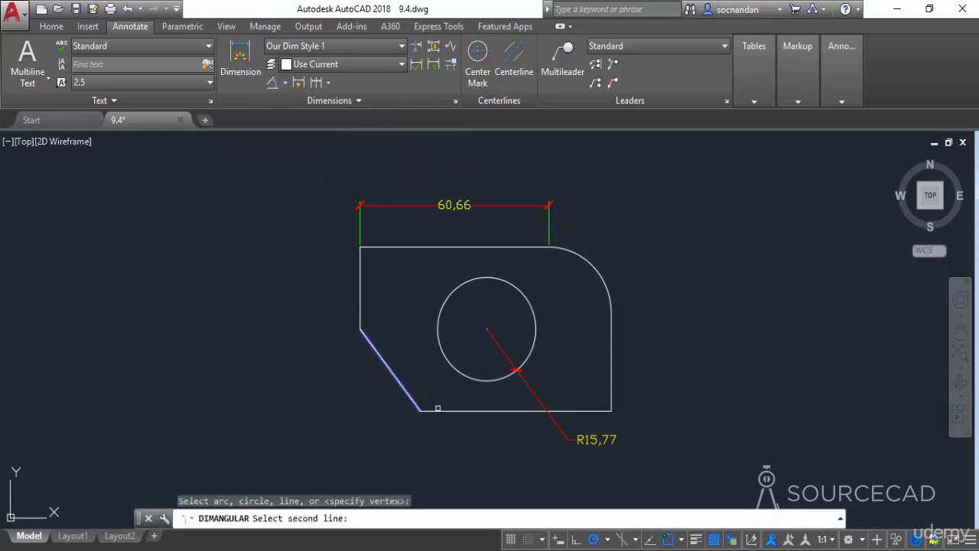
pyautogui.click(438, 409)
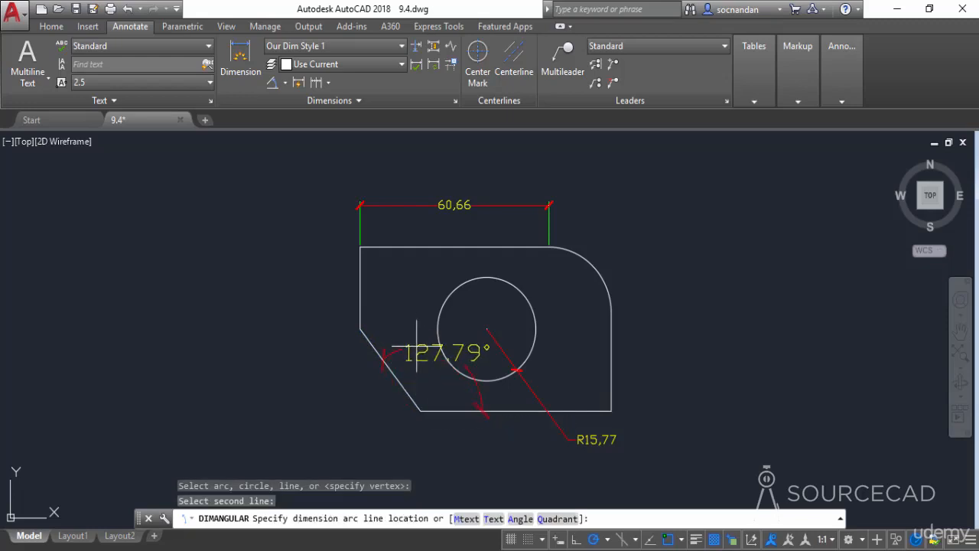
pyautogui.click(448, 387)
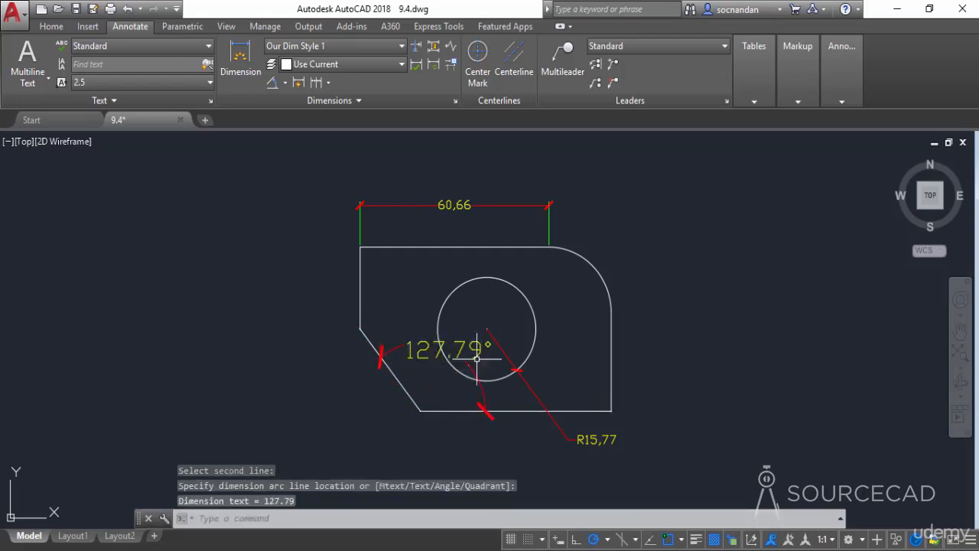